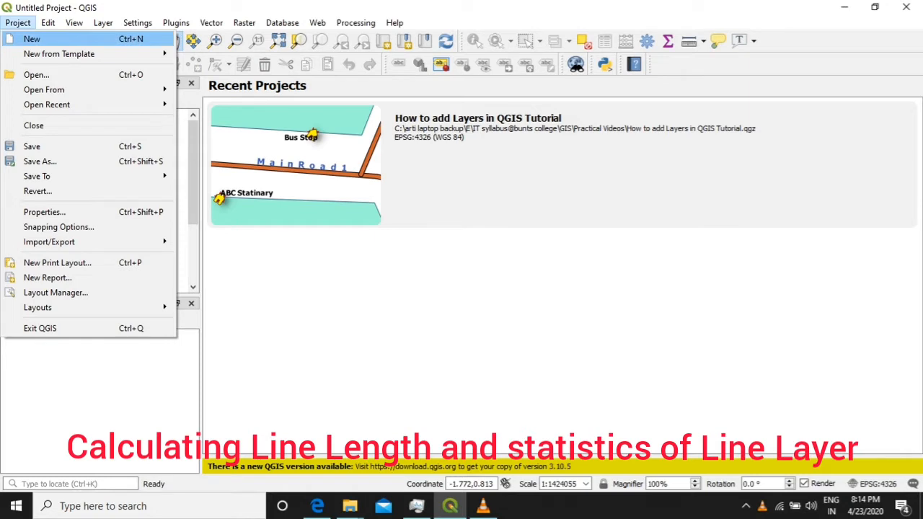
Create a new project and add the IND_rails.shp vector layer from the Practical_01 D folder.
key("Escape")
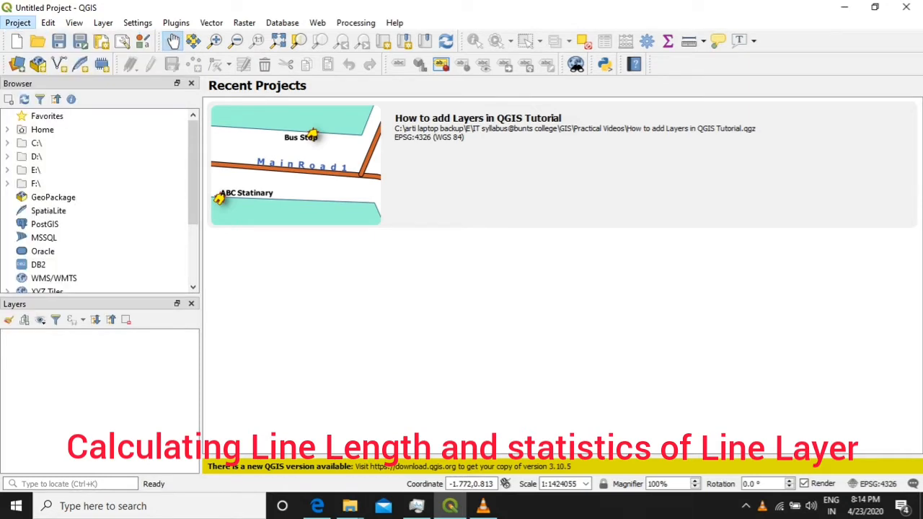
left_click(17, 41)
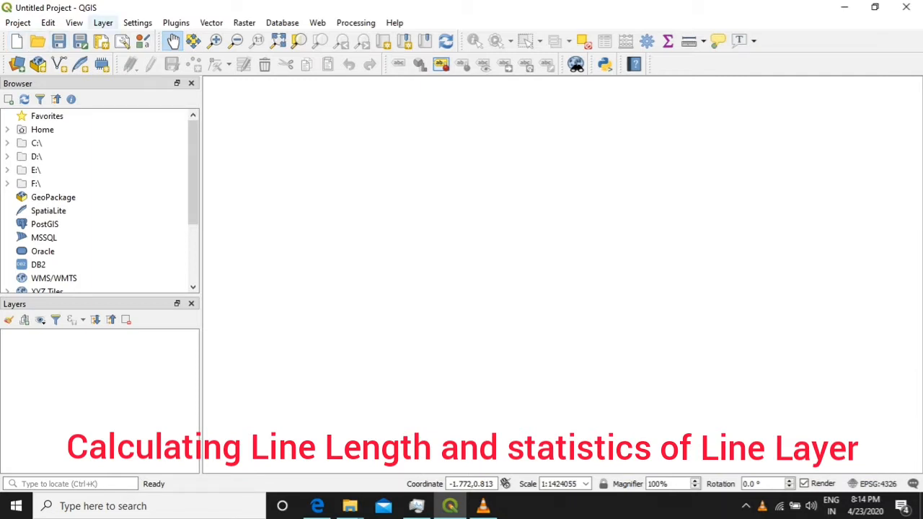
left_click(103, 23)
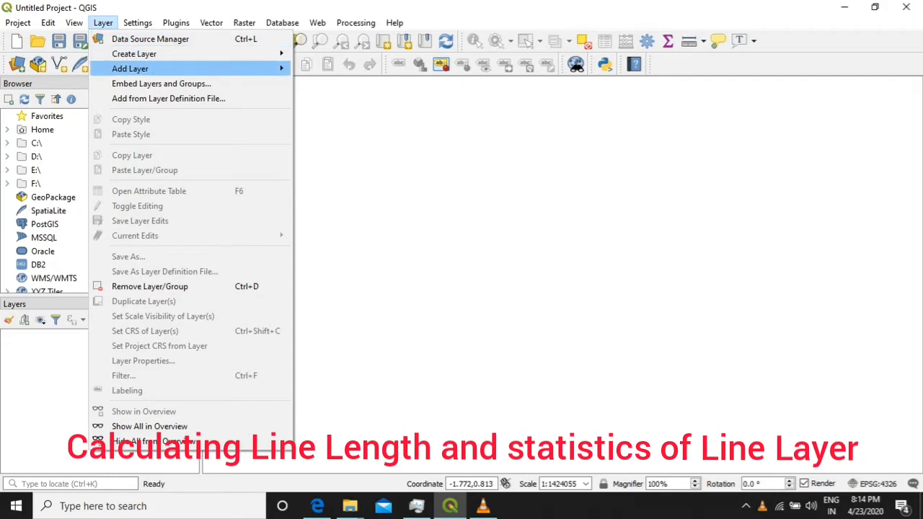
left_click(346, 69)
left_click(770, 137)
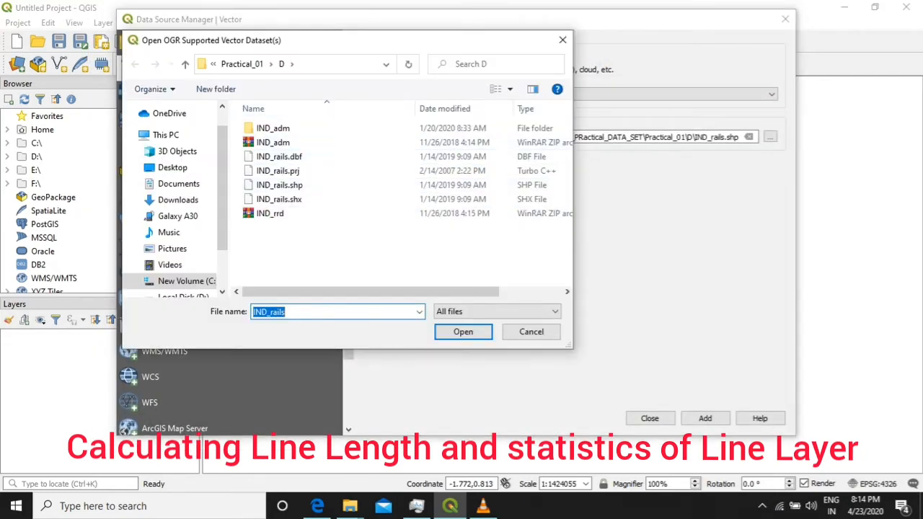
left_click(280, 185)
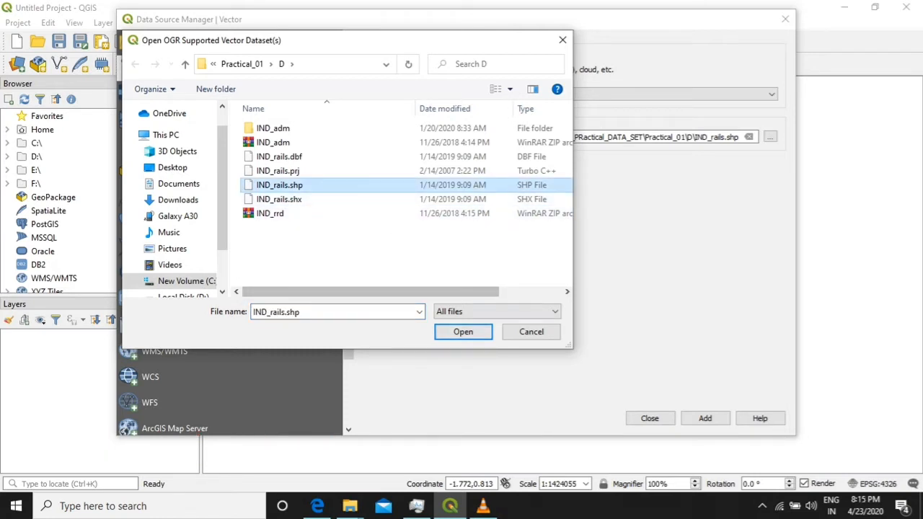
left_click(463, 332)
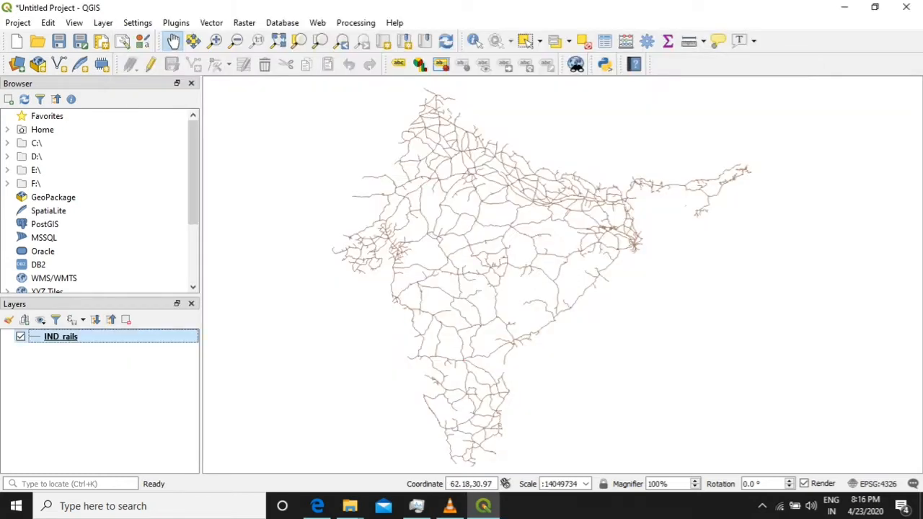
Hide the IND_rails layer on the map and show it again.
left_click(20, 337)
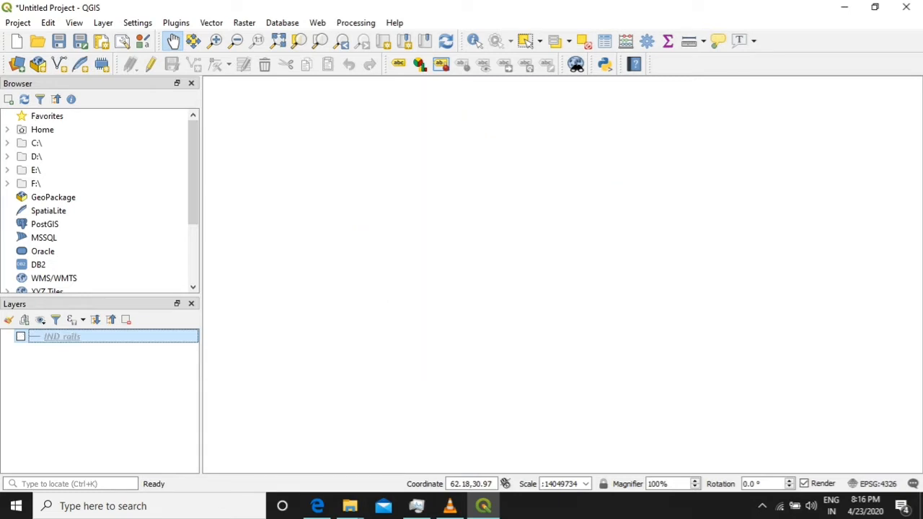
left_click(20, 337)
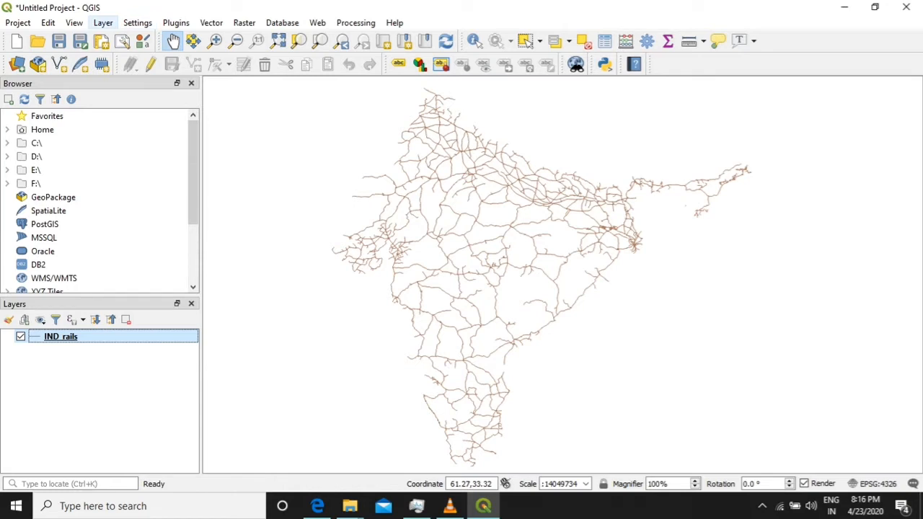
Add the IND_adm0.shp country boundary from the IND_adm folder as a vector layer.
left_click(103, 22)
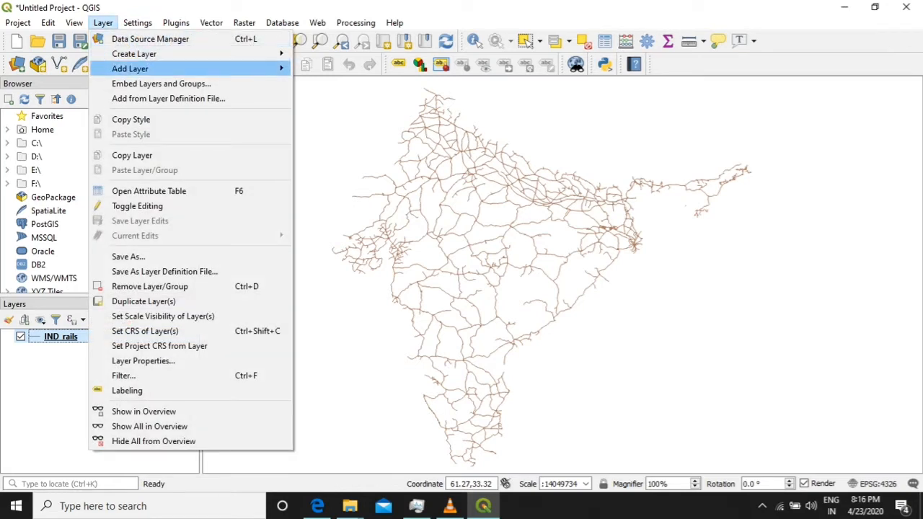
mouse_move(130, 69)
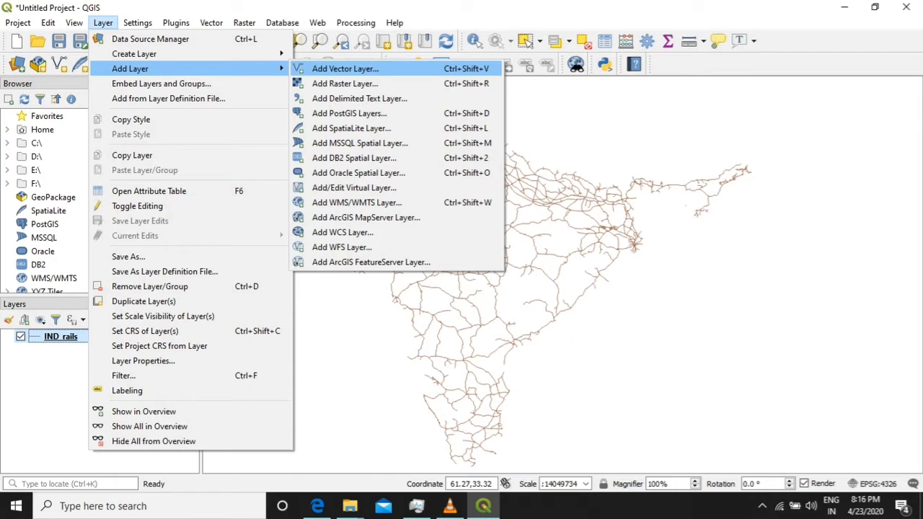
left_click(346, 69)
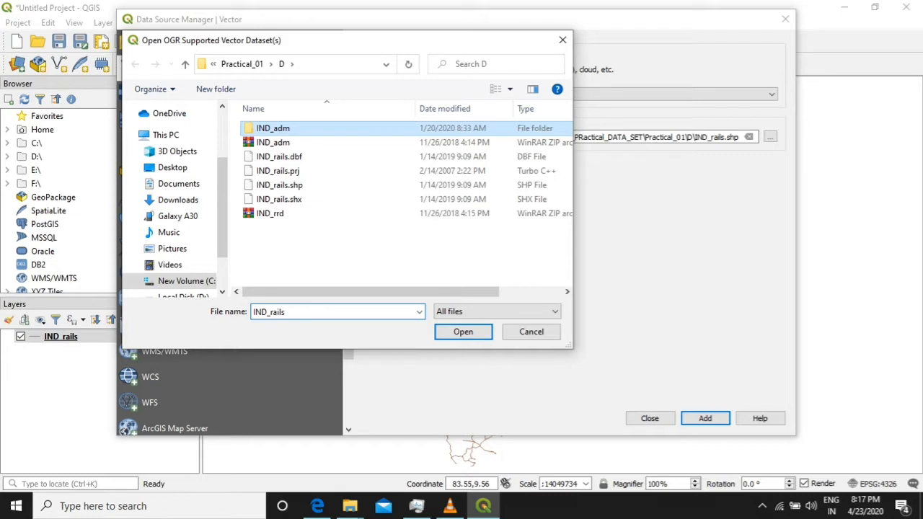
double_click(273, 127)
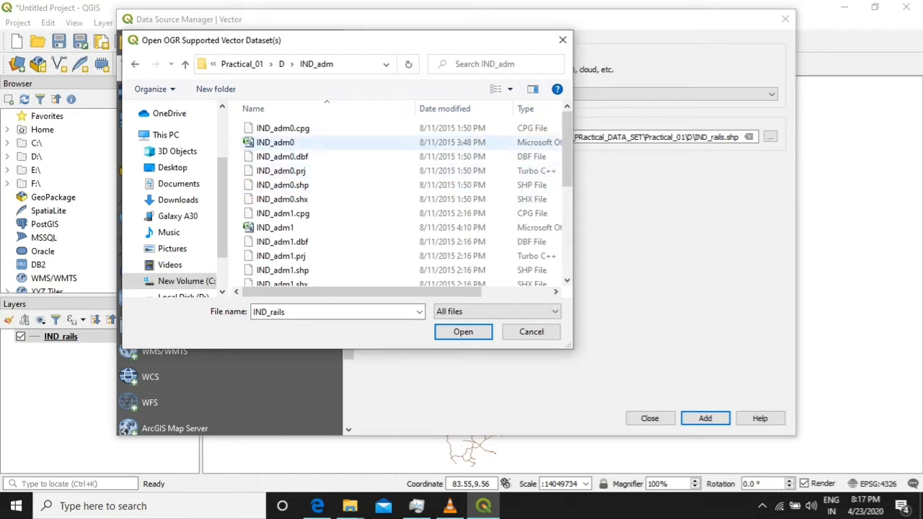
left_click_drag(574, 209, 681, 209)
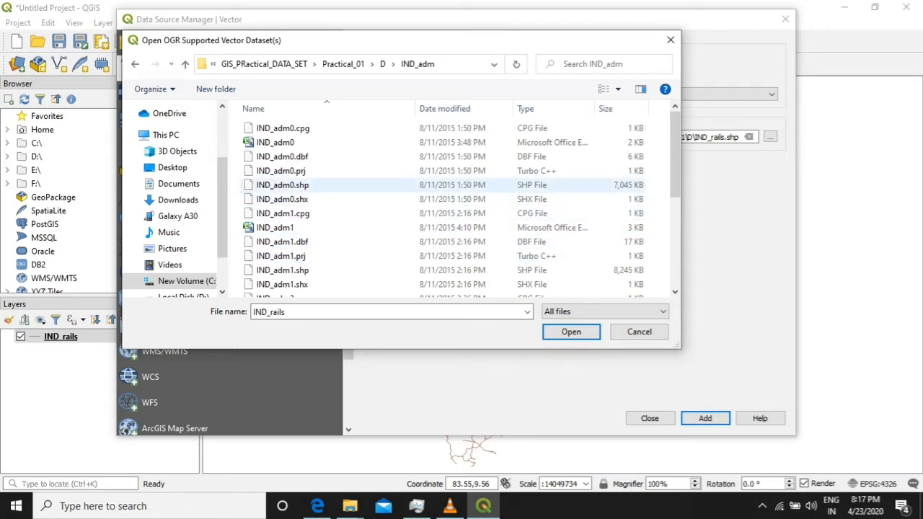
left_click(283, 185)
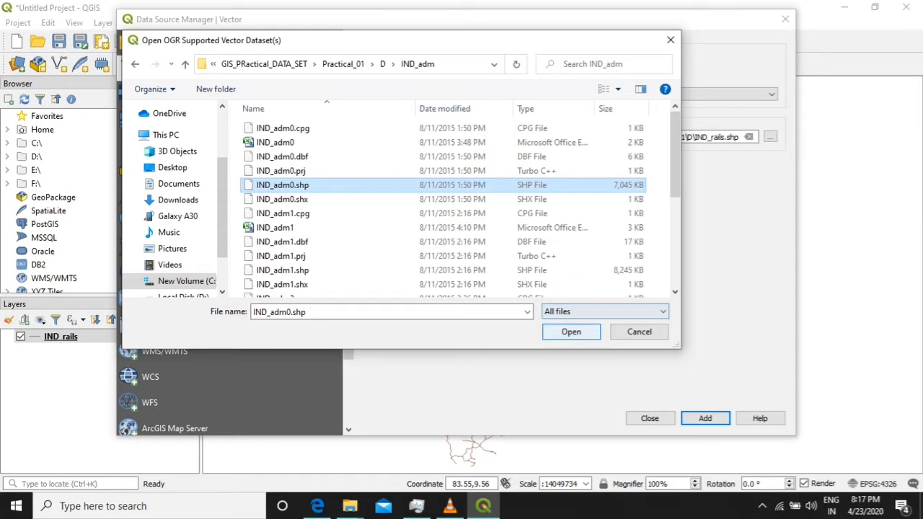
key("Tab")
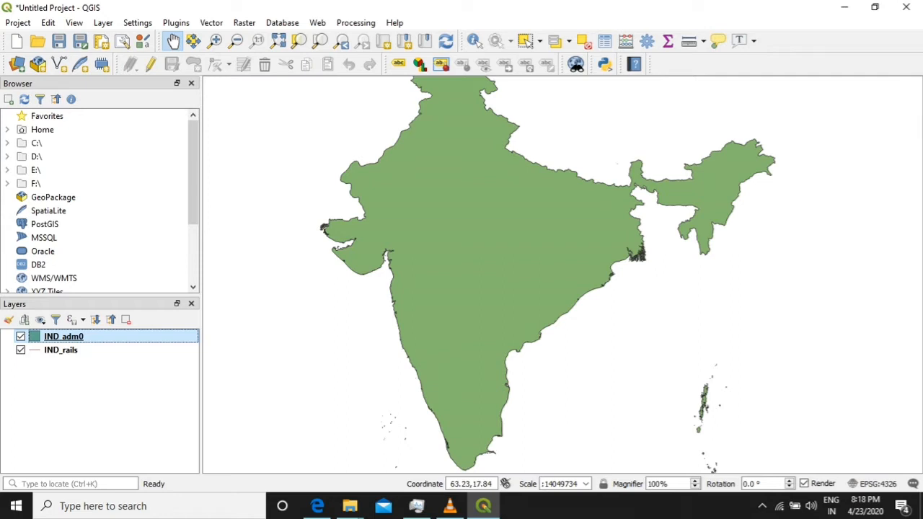
Style the IND_adm0 layer with the outline blue preset symbol and close the data source dialog.
right_click(83, 337)
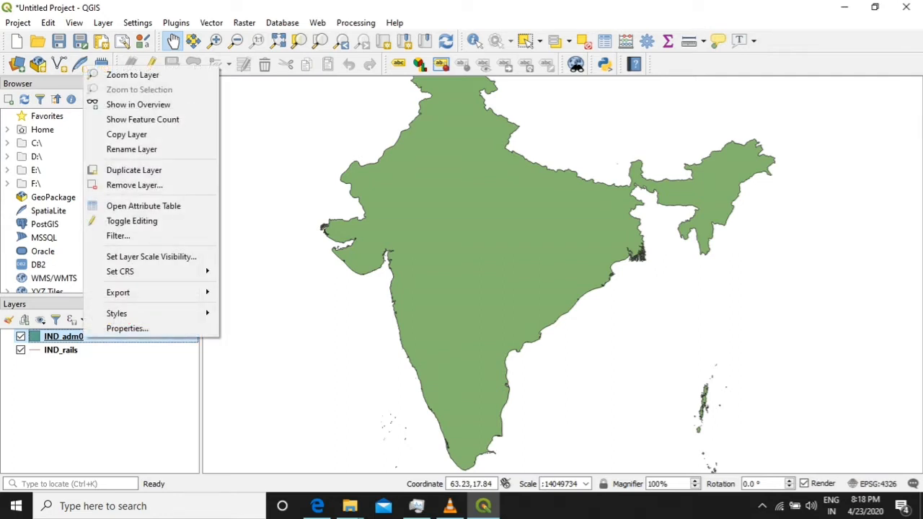
key("Escape")
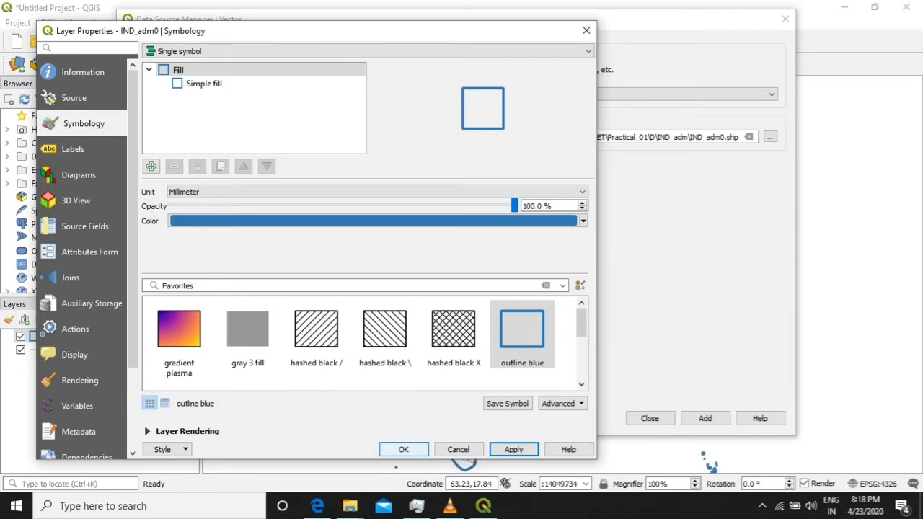
left_click(404, 449)
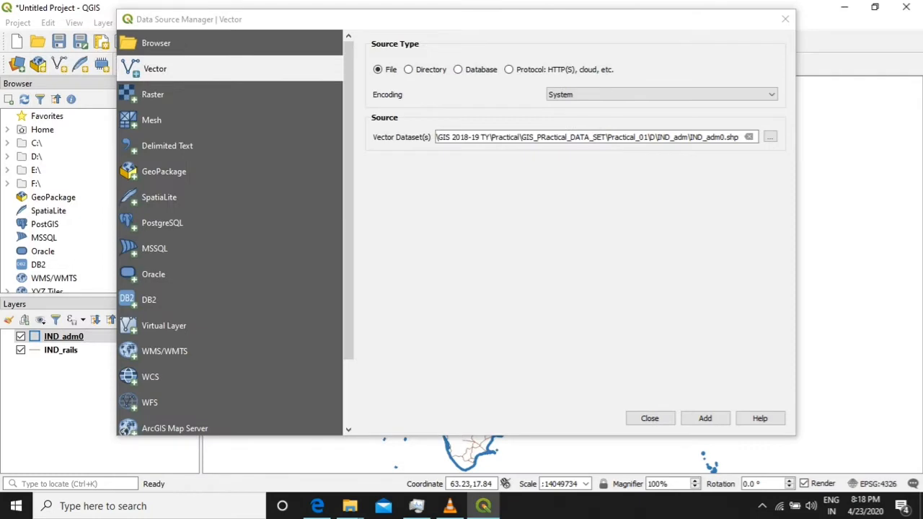
left_click(785, 19)
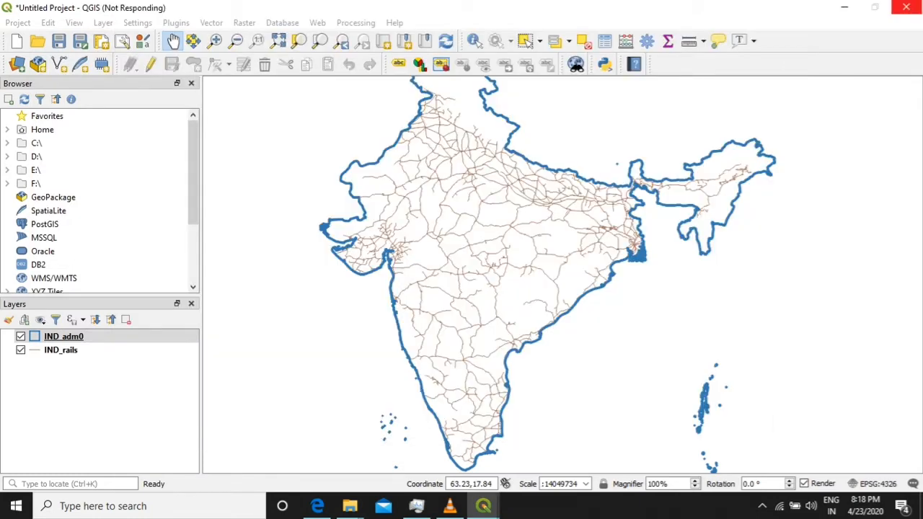
Inspect the railway lines within the country outline at several map scales.
left_click_drag(390, 134, 473, 284)
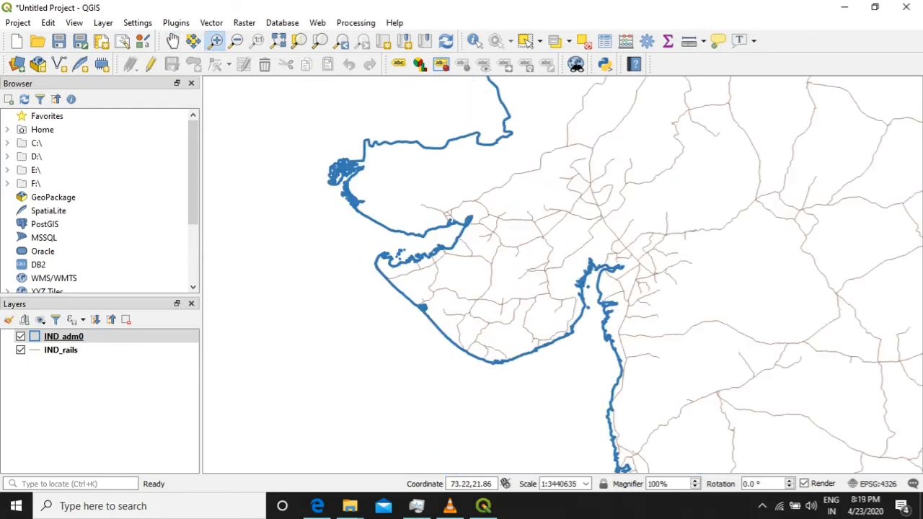
left_click(642, 291)
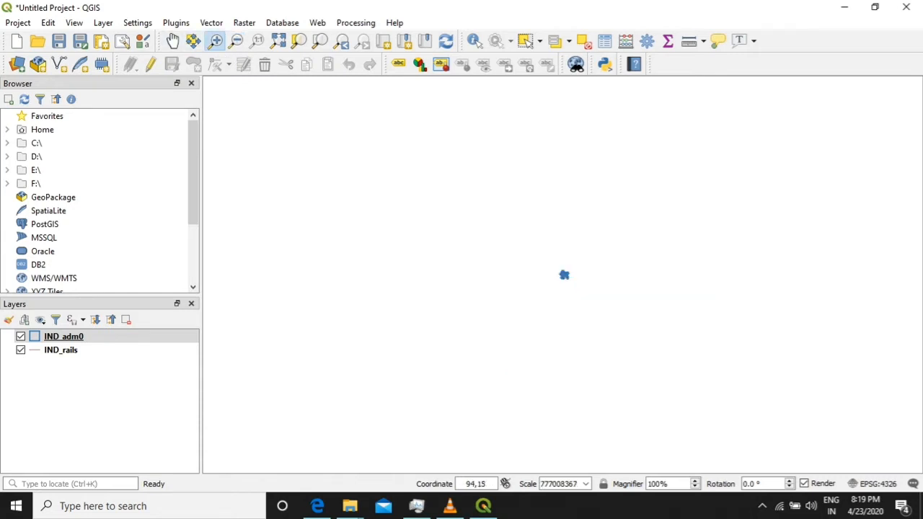
left_click(567, 277)
left_click(567, 277)
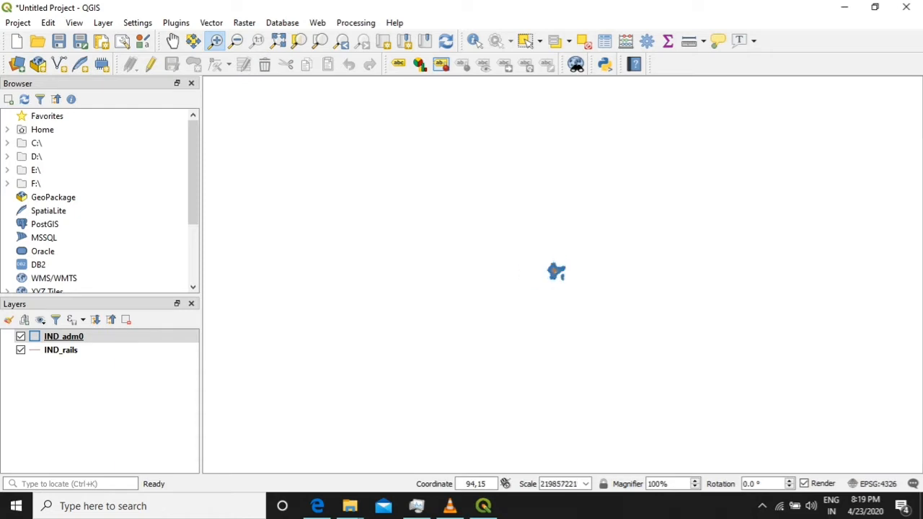
left_click(566, 277)
left_click(566, 277)
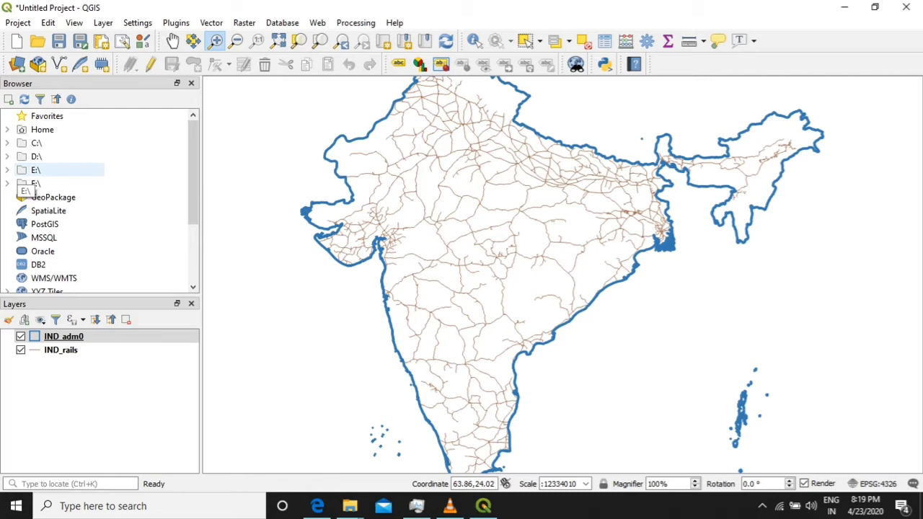
Open the IND_rails attribute table, examine its fields up to Length and RoutLength in row 1, and close it.
right_click(57, 350)
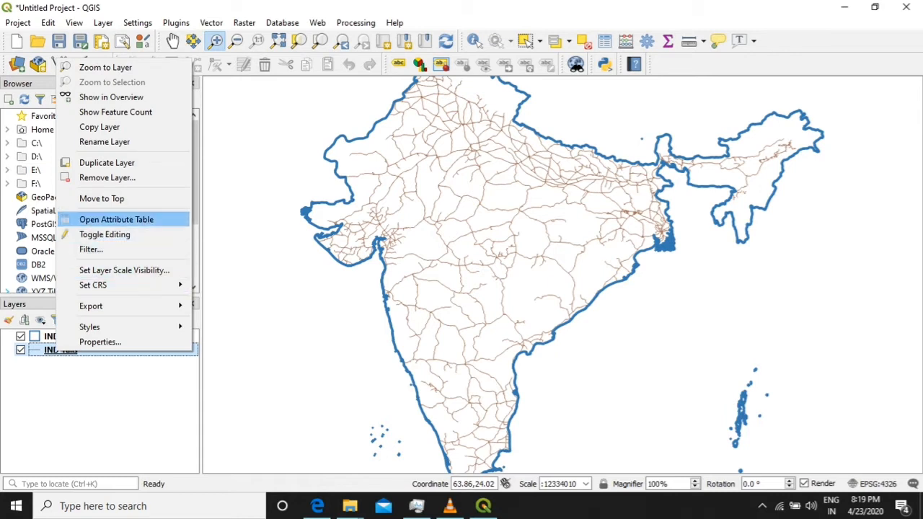
left_click(116, 219)
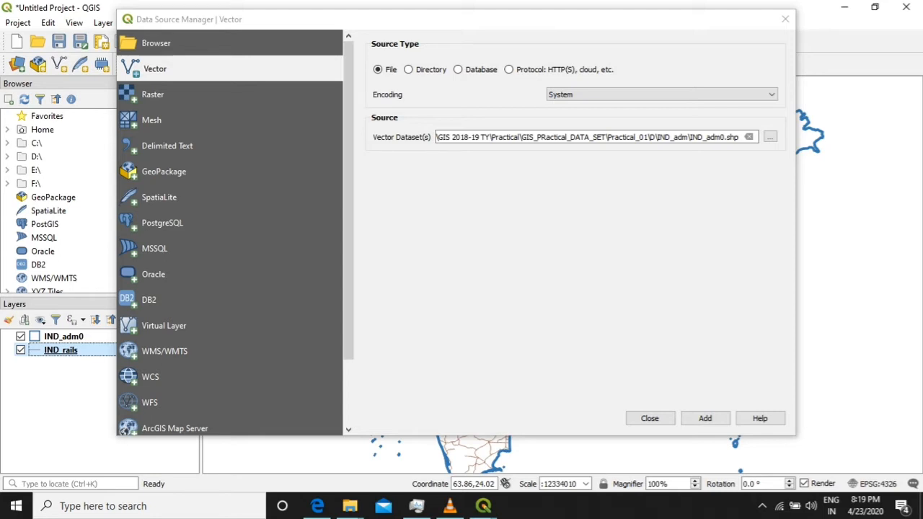
left_click(650, 418)
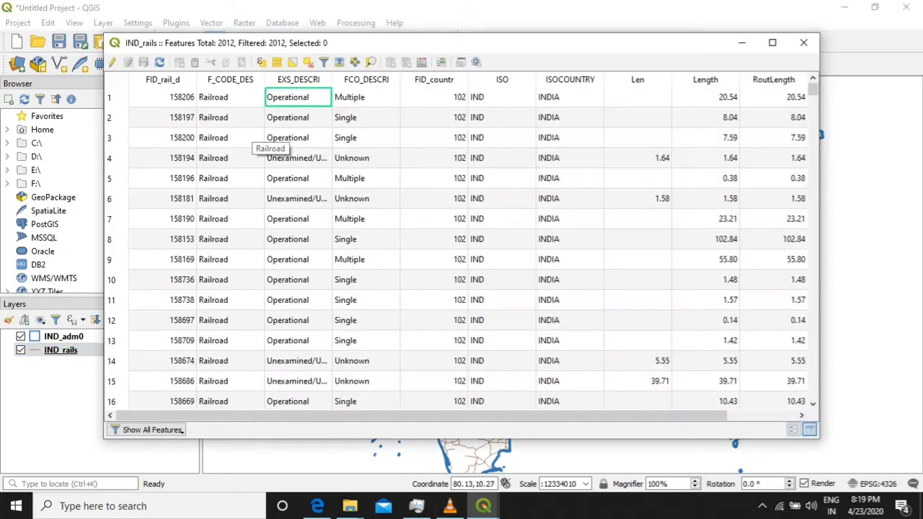
key("Right")
key("Right")
key("Right")
key("Right")
key("Right")
key("Right")
key("Right")
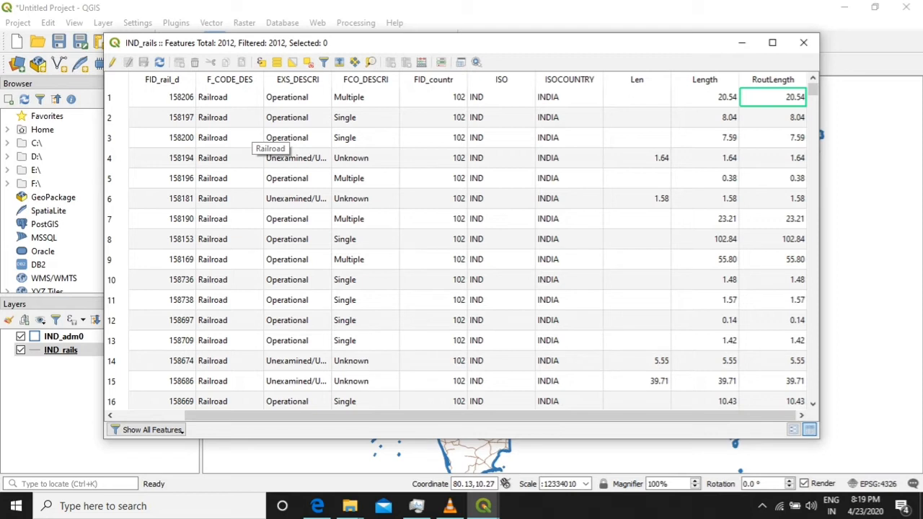
key("Left")
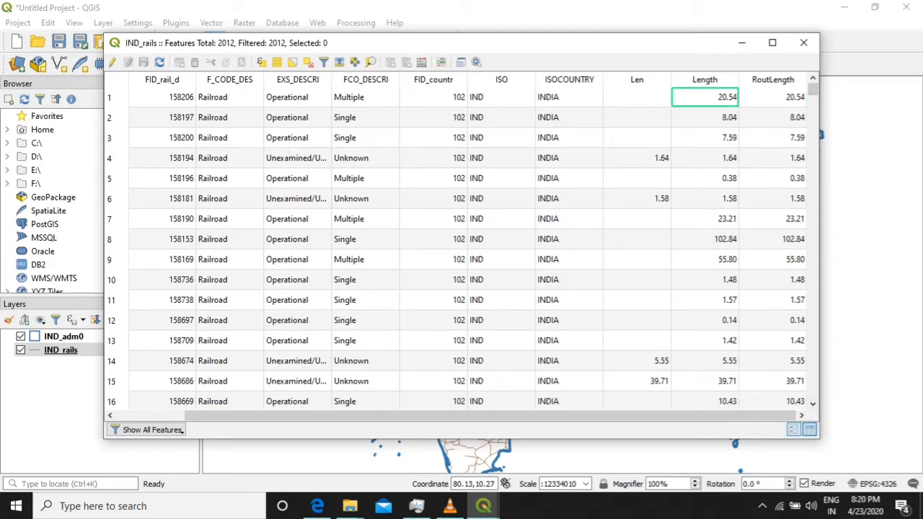
left_click(794, 429)
left_click(810, 430)
left_click(804, 43)
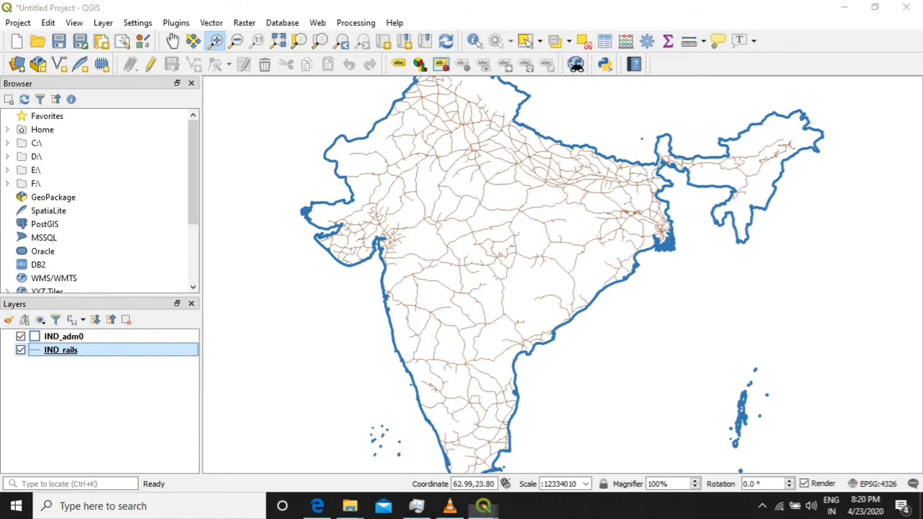
In the IND_rails Field Calculator, define a new decimal field Track_Len with length 10 and precision 2.
key("F6")
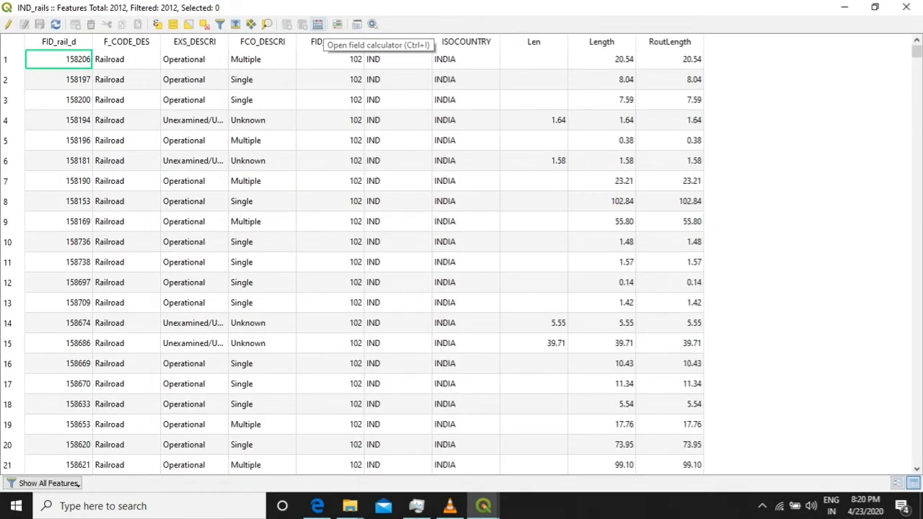
left_click(318, 24)
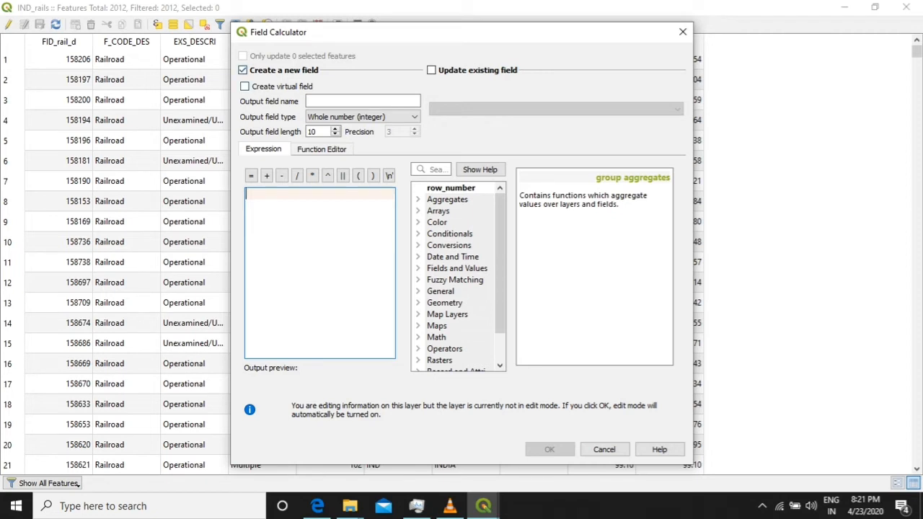
type("Track")
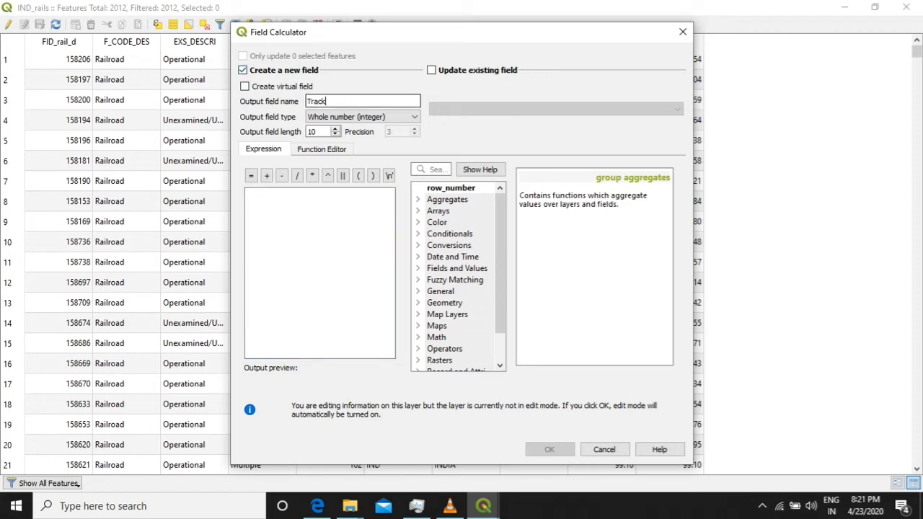
type("_Len")
key("Tab")
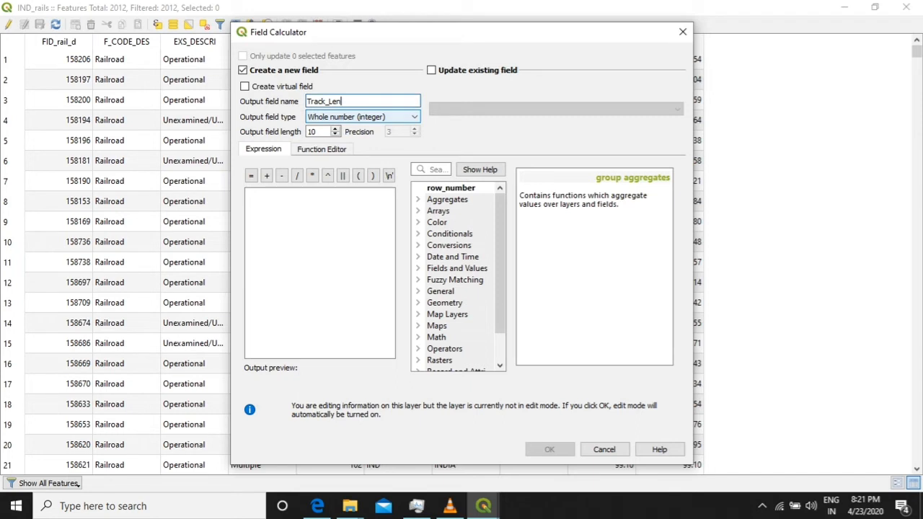
key("Down")
key("Tab")
key("Tab")
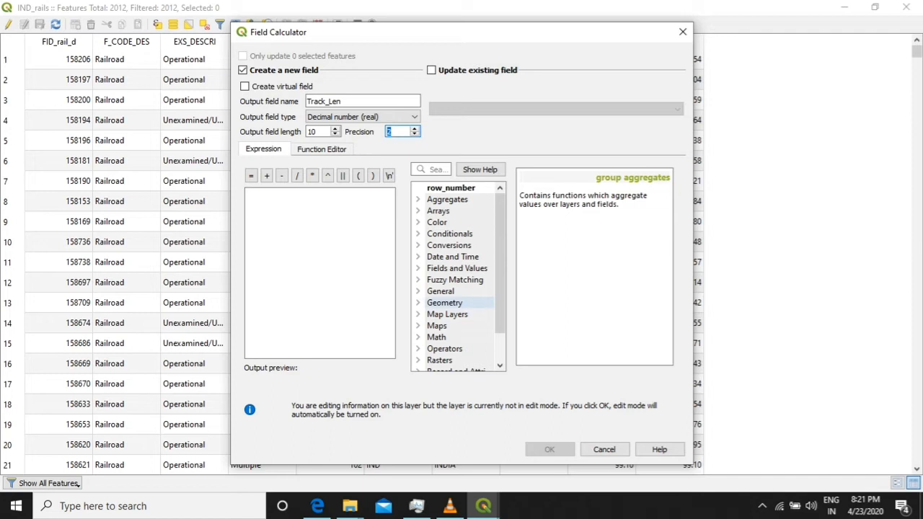
Populate the new Track_Len field with the expression $length /1000 using the Geometry function $length.
double_click(444, 303)
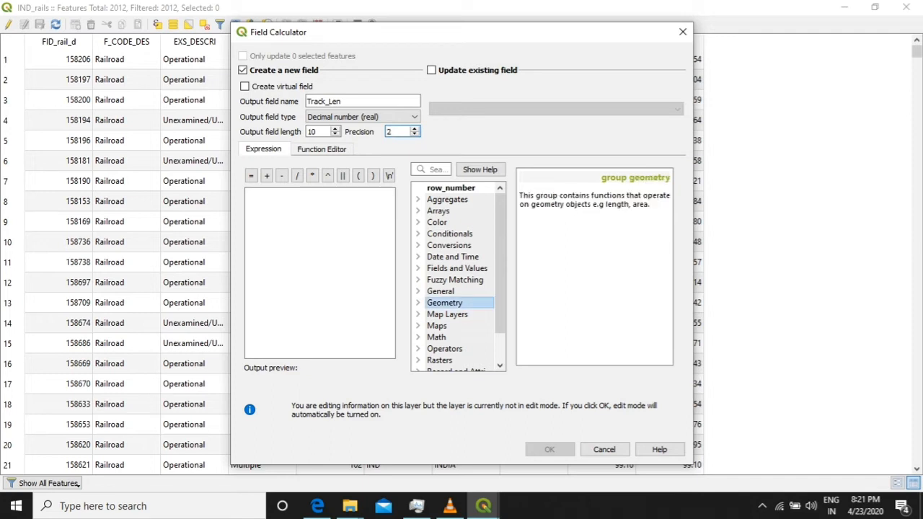
scroll(444, 303, "down", 7)
left_click(499, 366)
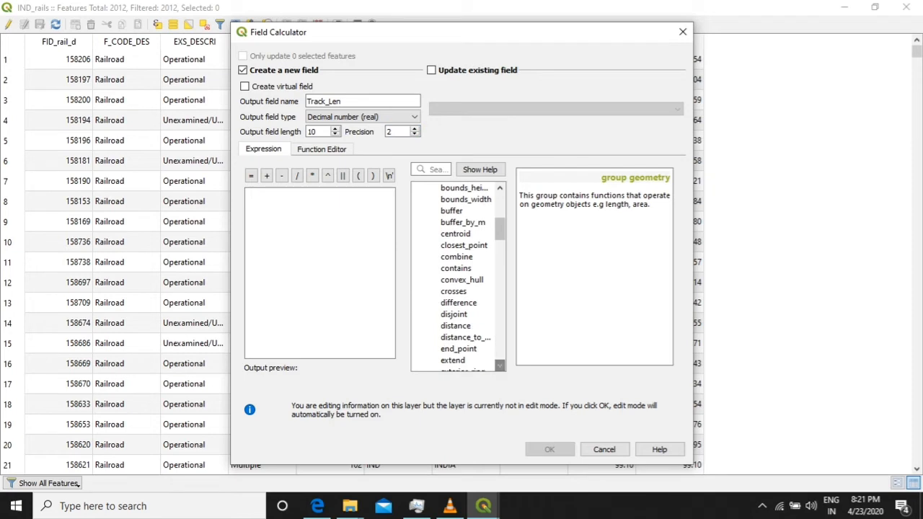
left_click(499, 365)
left_click(500, 365)
left_click(500, 366)
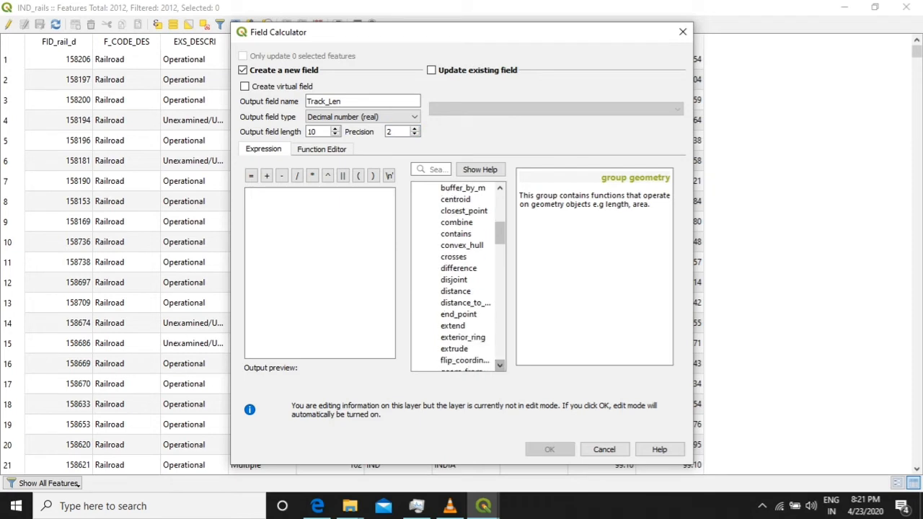
left_click(500, 366)
left_click(500, 365)
left_click(500, 365)
left_click(499, 366)
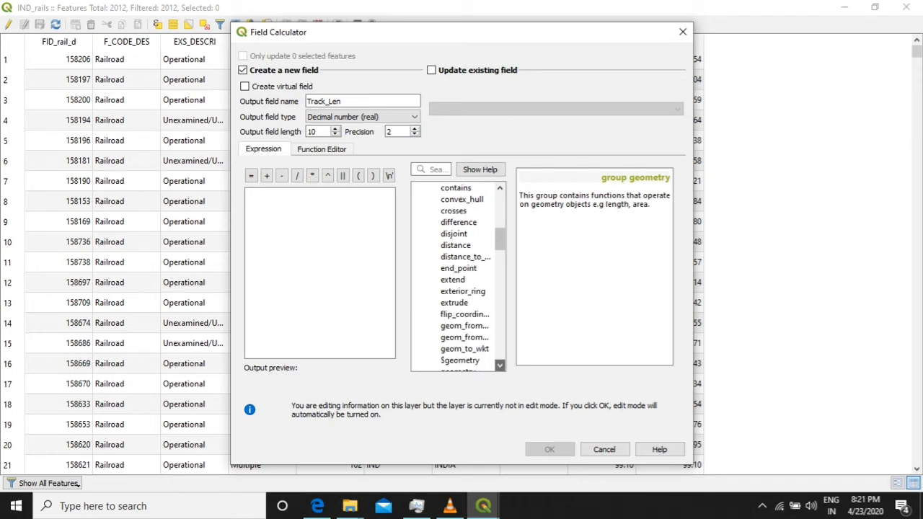
scroll(465, 326, "down", 5)
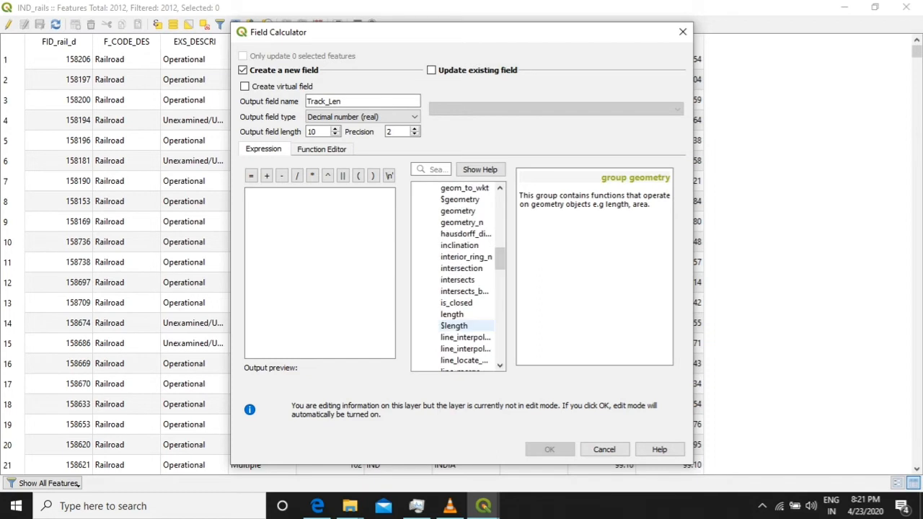
double_click(454, 326)
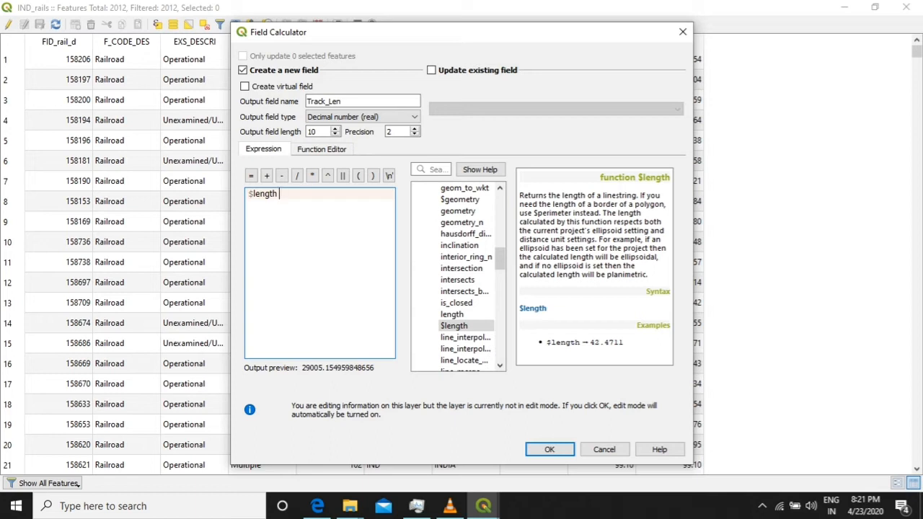
type("/1000")
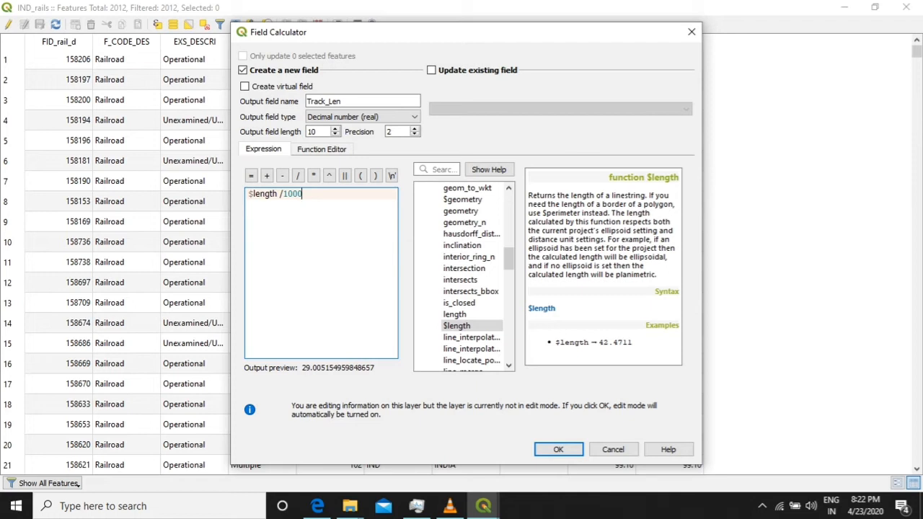
left_click(558, 449)
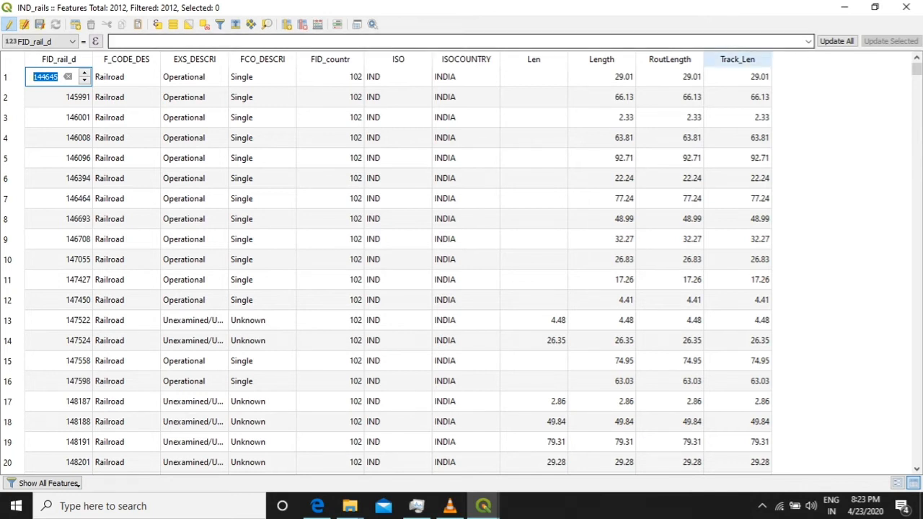
Compare the Track_Len values with the Length and RoutLength columns in the IND_rails attribute table and close it.
scroll(396, 267, "down", 6)
scroll(396, 267, "up", 6)
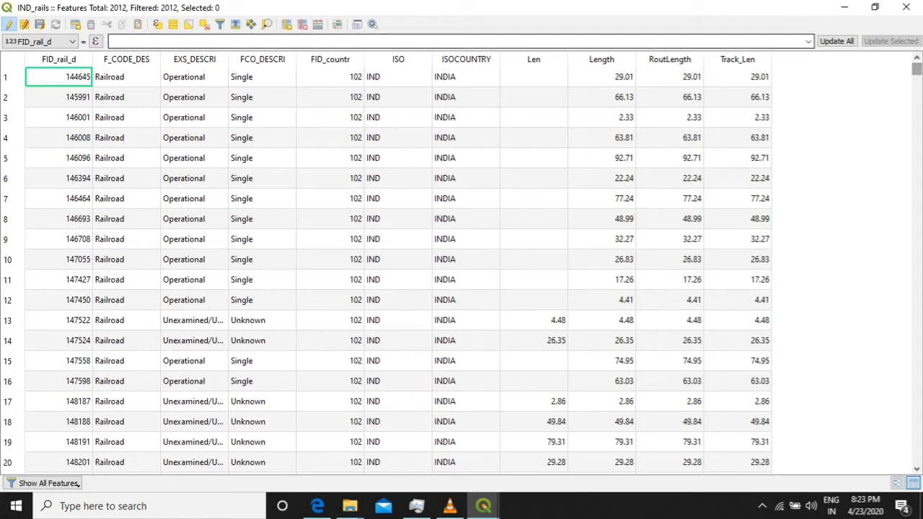
left_click(737, 77)
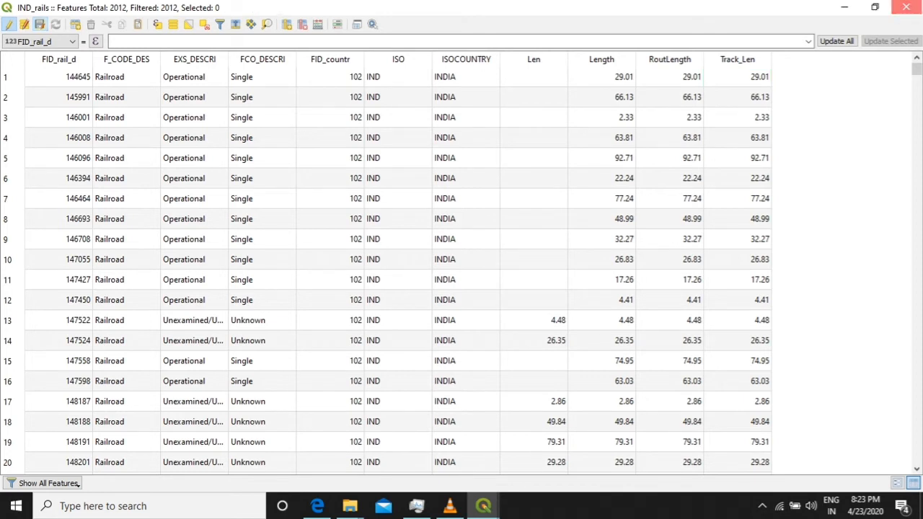
left_click(907, 7)
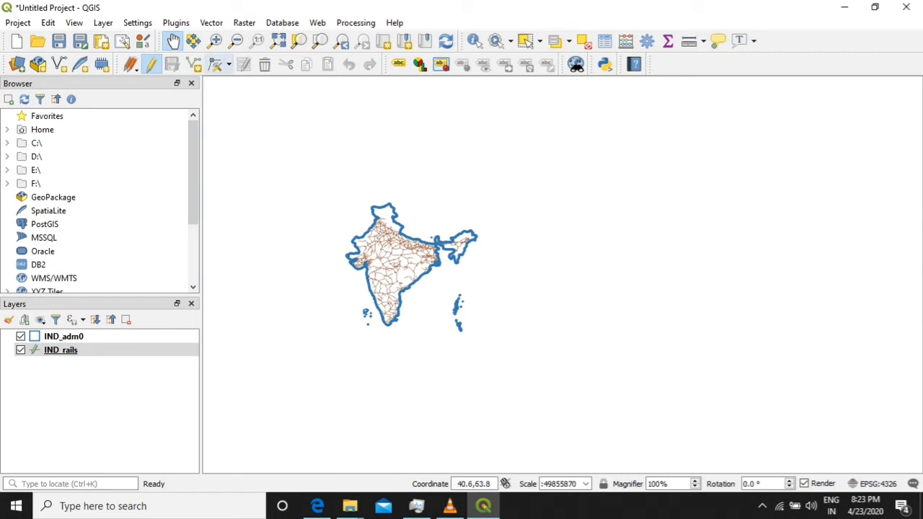
Start Basic Statistics for Fields on the IND_rails layer with Track_Len as the field to calculate on.
left_click(215, 41)
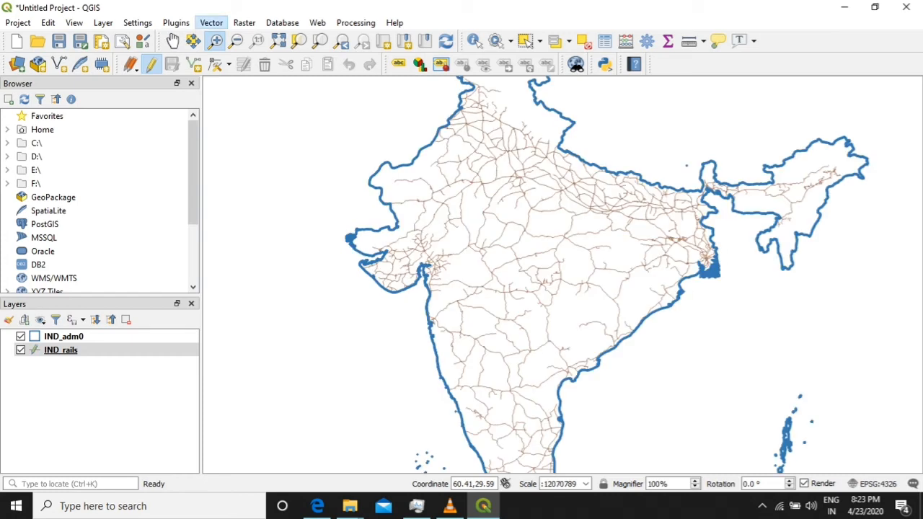
left_click(211, 23)
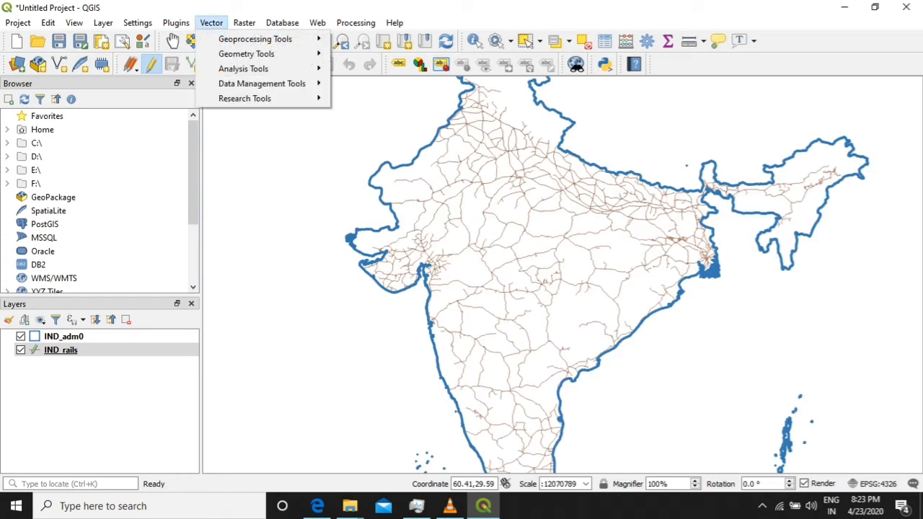
left_click(211, 22)
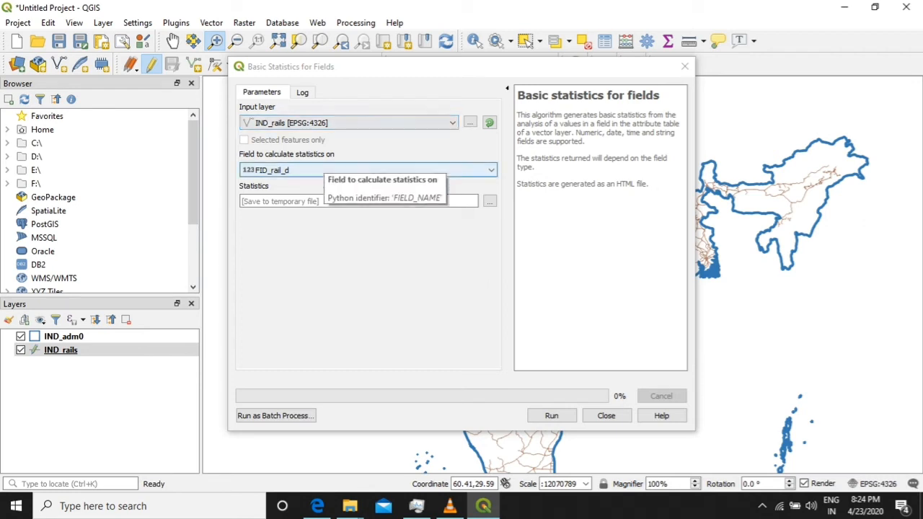
left_click(323, 170)
left_click(317, 287)
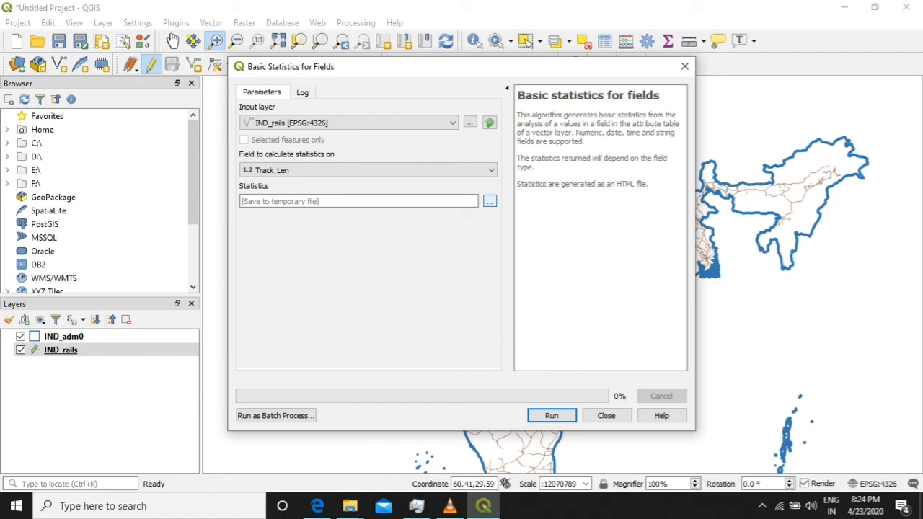
Set the statistics output to an HTML file named output in the Documents folder.
left_click(490, 201)
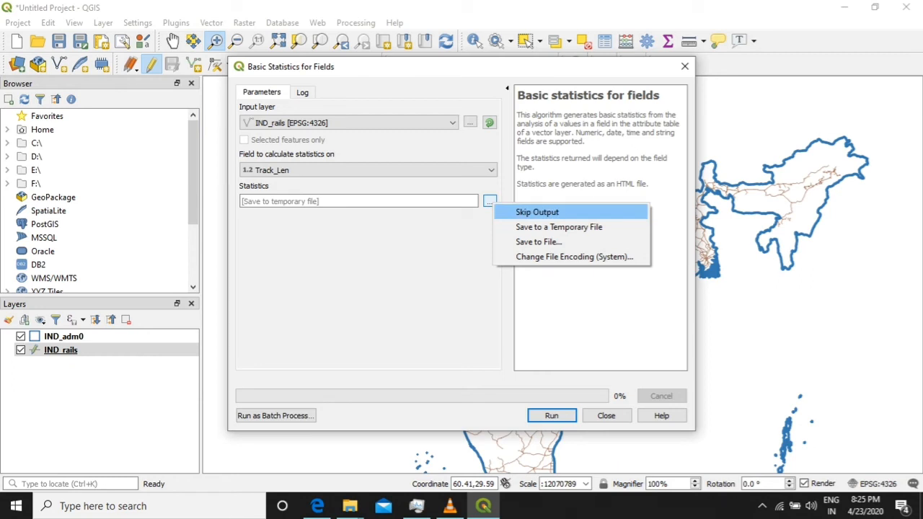
left_click(558, 227)
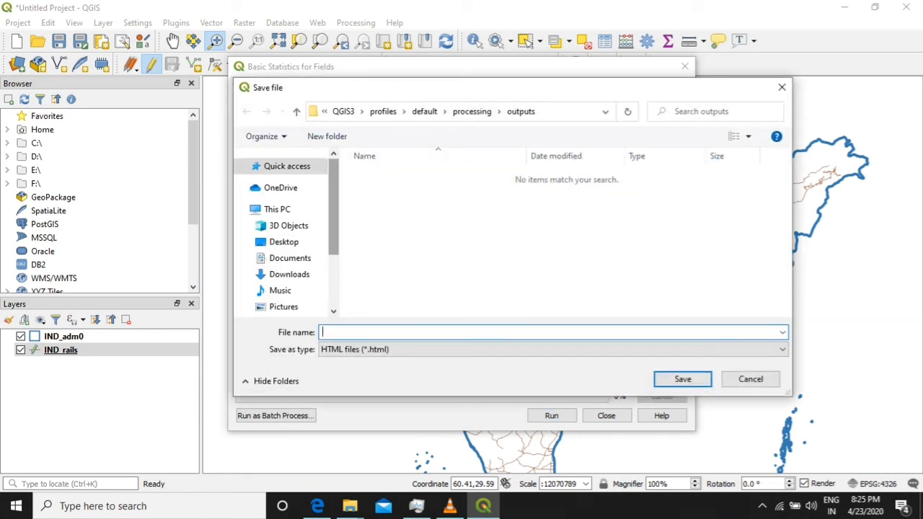
left_click(287, 167)
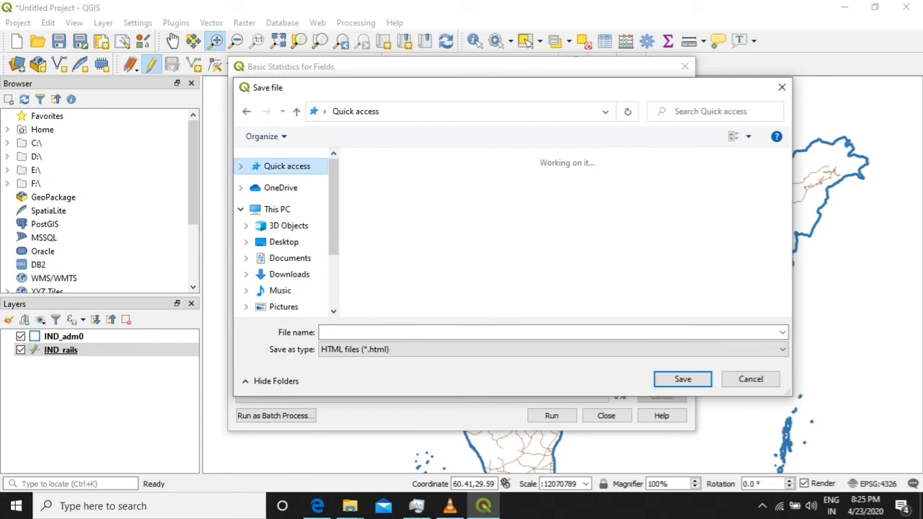
left_click_drag(334, 218, 333, 231)
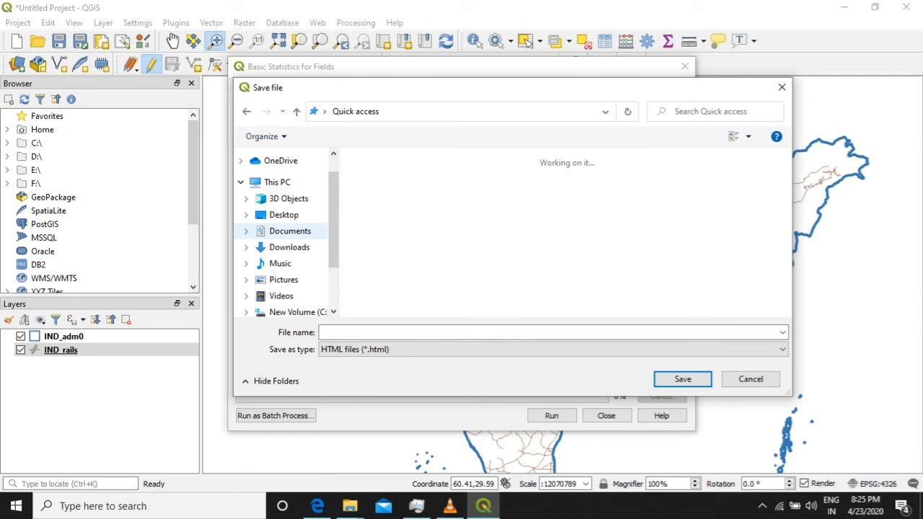
left_click(290, 231)
left_click(548, 332)
type("out")
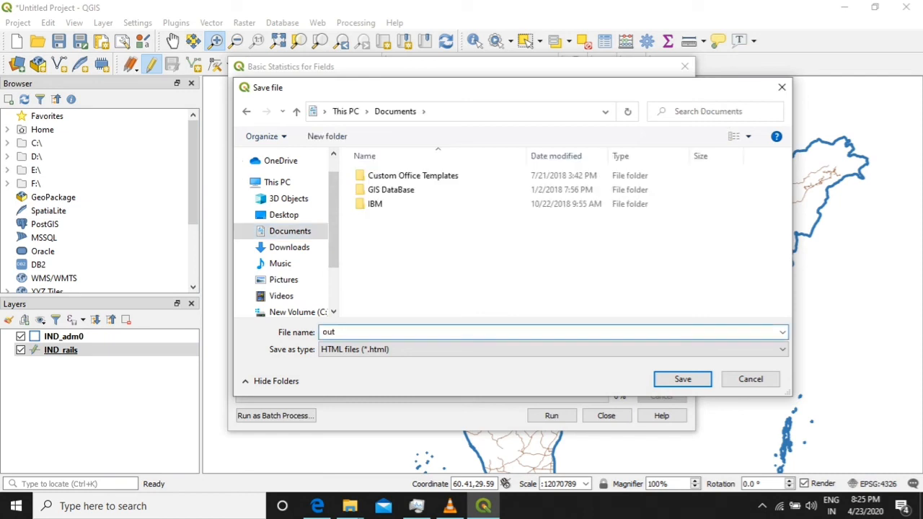
type("p")
key("Return")
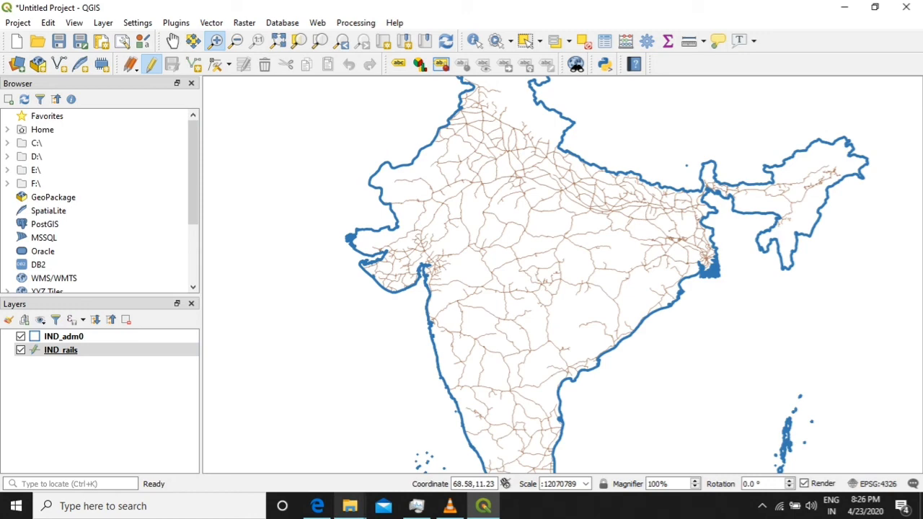
Switch to File Explorer and check the contents of the Documents folder.
left_click(350, 506)
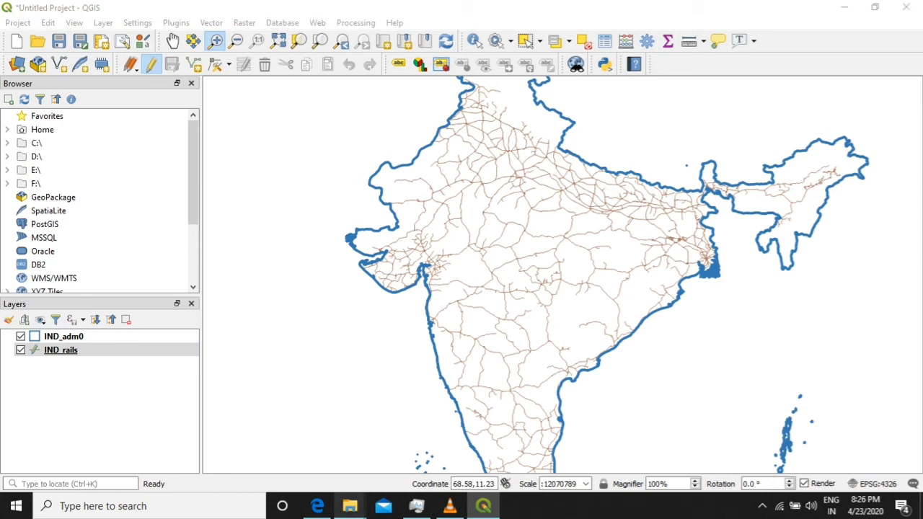
left_click(350, 447)
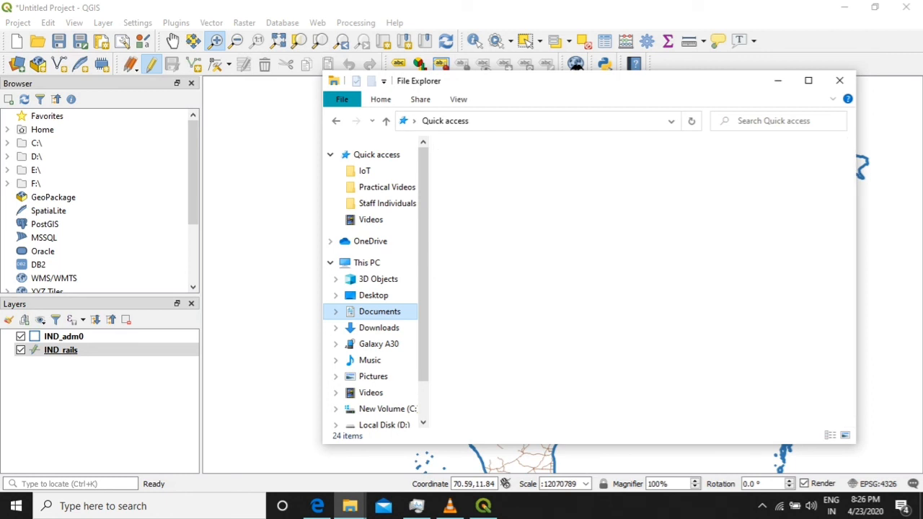
left_click(379, 311)
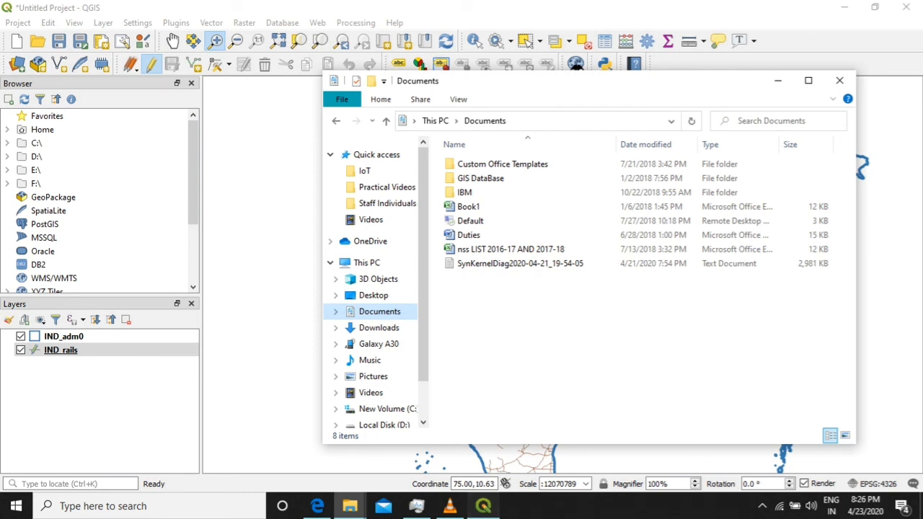
Return to QGIS, run the Track_Len statistics, and switch to File Explorer to find the generated report.
left_click(483, 505)
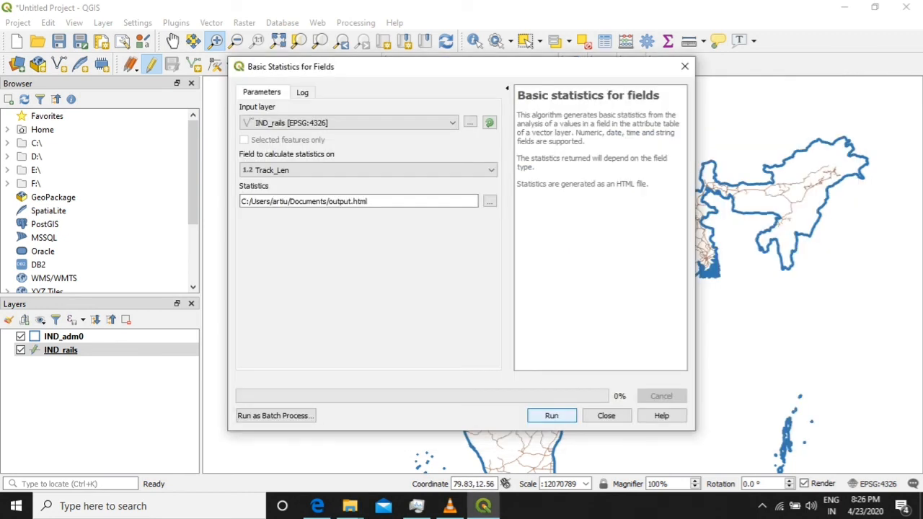
key("Return")
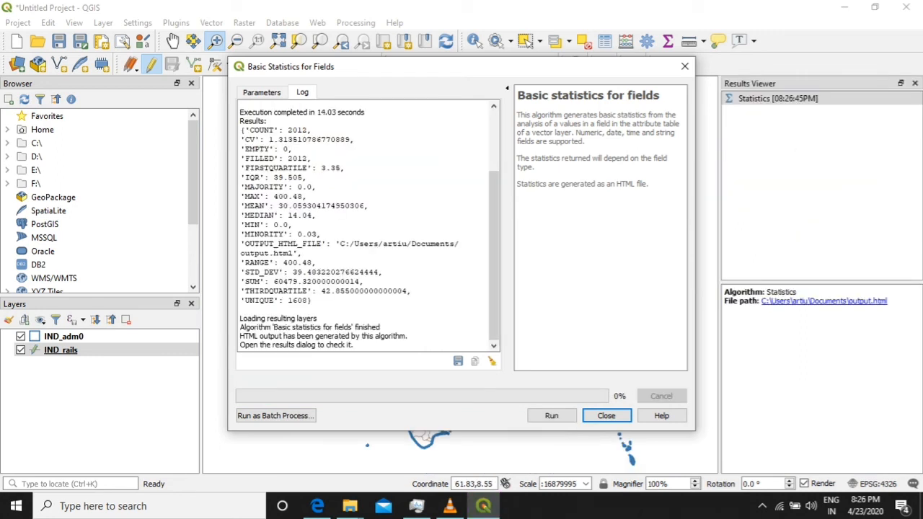
left_click(350, 507)
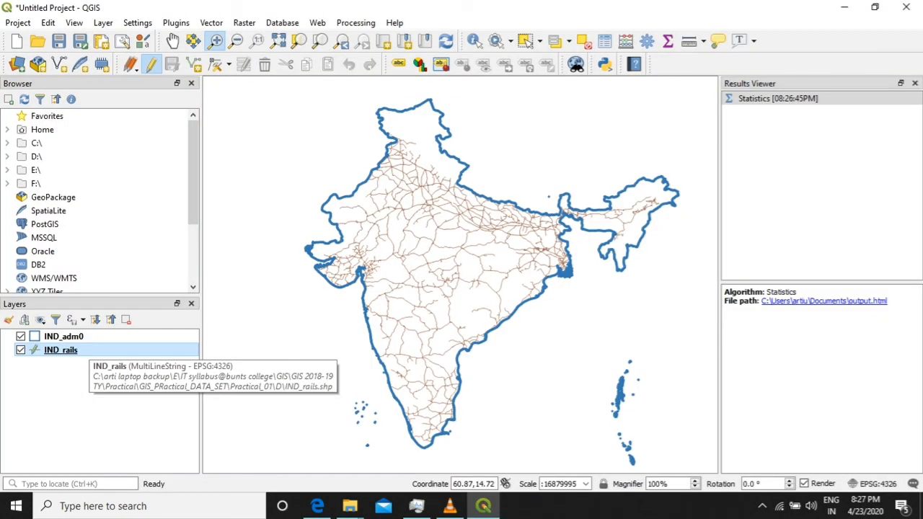
Apply single labels to the IND_rails layer using the Track_Len field.
left_click(87, 350)
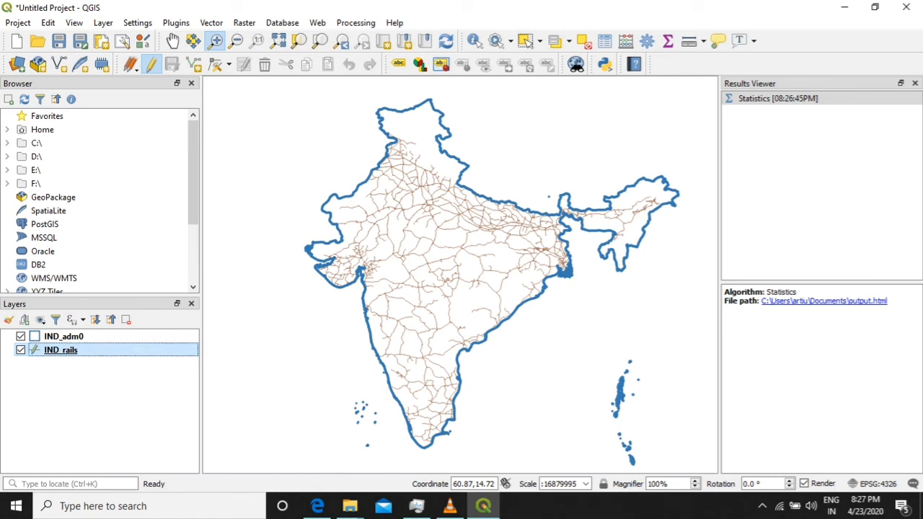
double_click(87, 350)
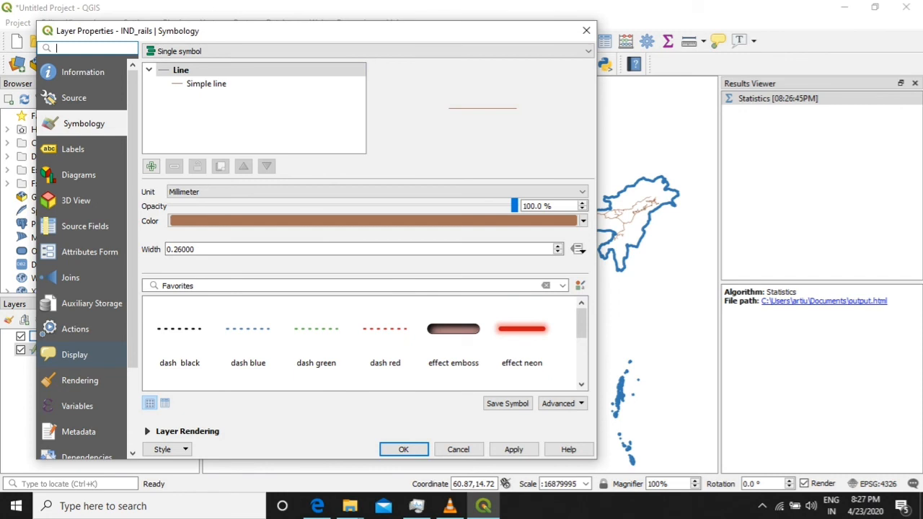
left_click(74, 149)
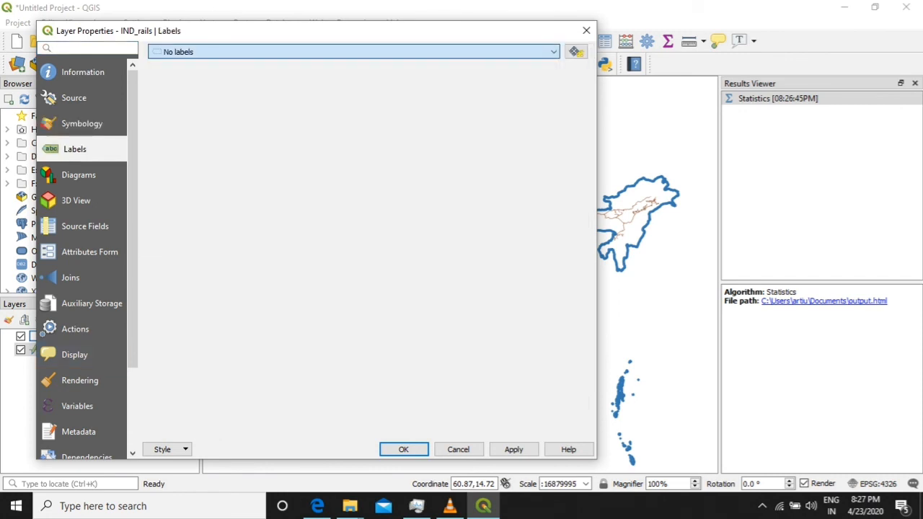
left_click(189, 74)
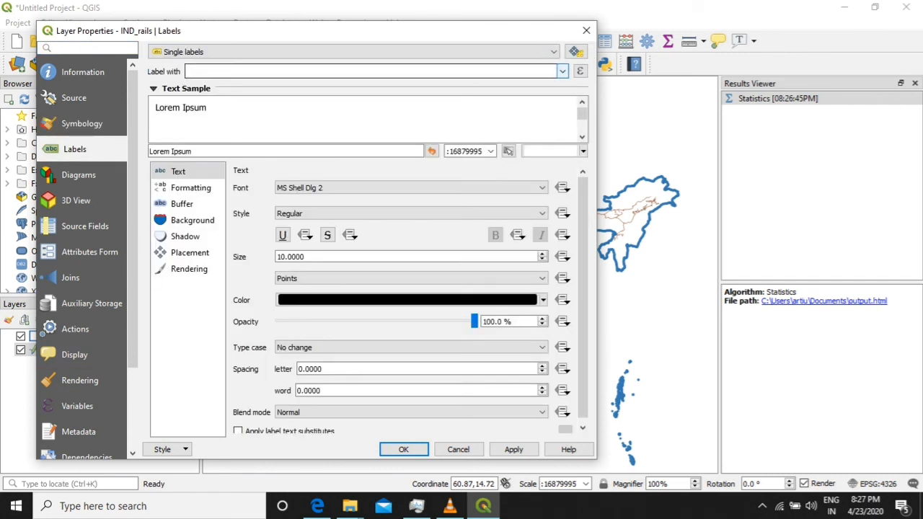
left_click(562, 71)
left_click(224, 134)
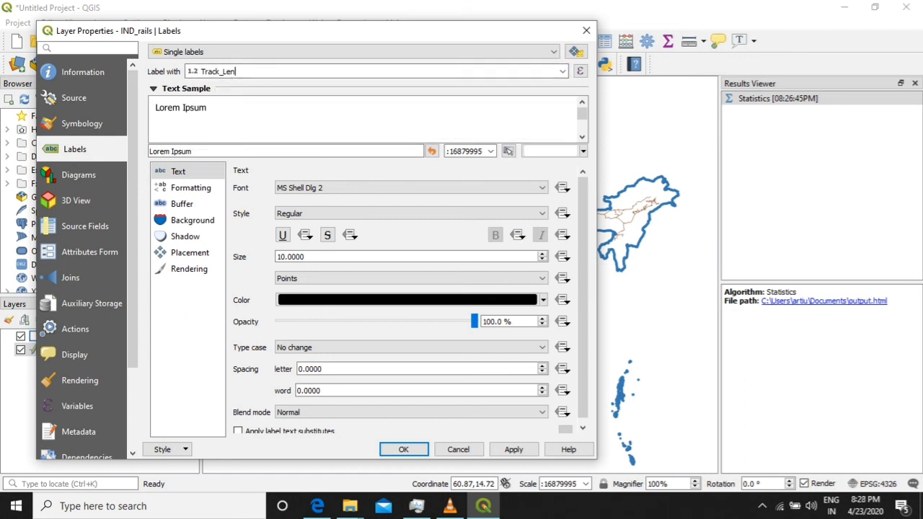
left_click(513, 449)
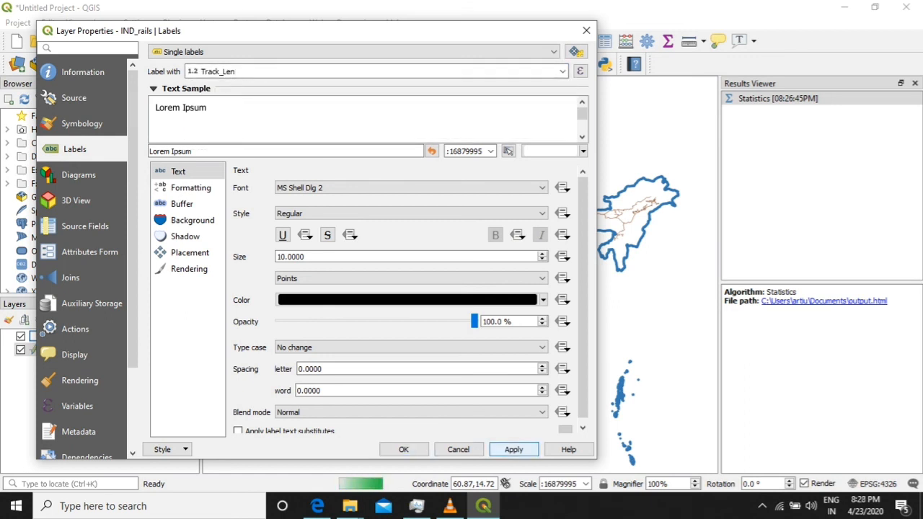
Change the Track_Len label text colour to purple and inspect the labelled lines along the west coast.
left_click(543, 300)
left_click(358, 377)
left_click(559, 321)
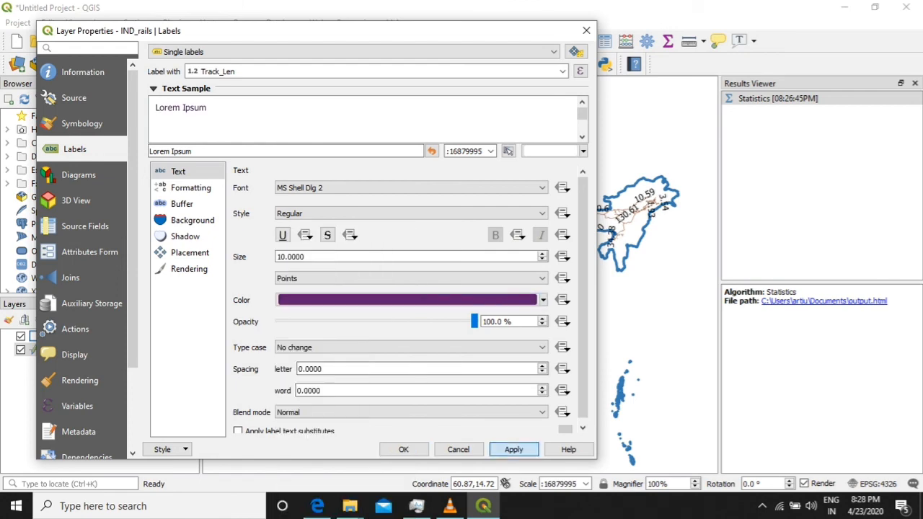
left_click(404, 449)
left_click_drag(325, 261, 457, 363)
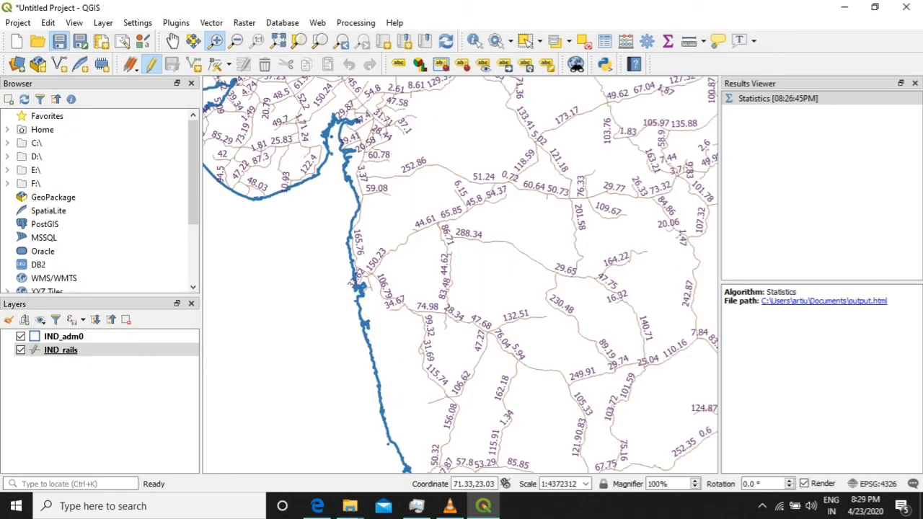
Save the project as "Calculating Line Lengths and Statistics" in the Practical Videos folder.
left_click(59, 41)
left_click(148, 157)
scroll(148, 156, "down", 3)
double_click(149, 156)
left_click(321, 270)
type("Calculating ")
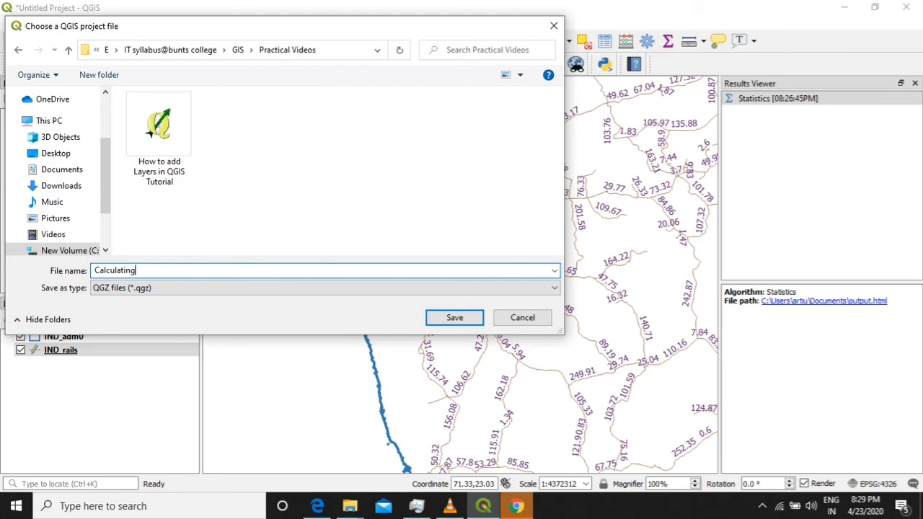
type("Line Lengths and Statistics")
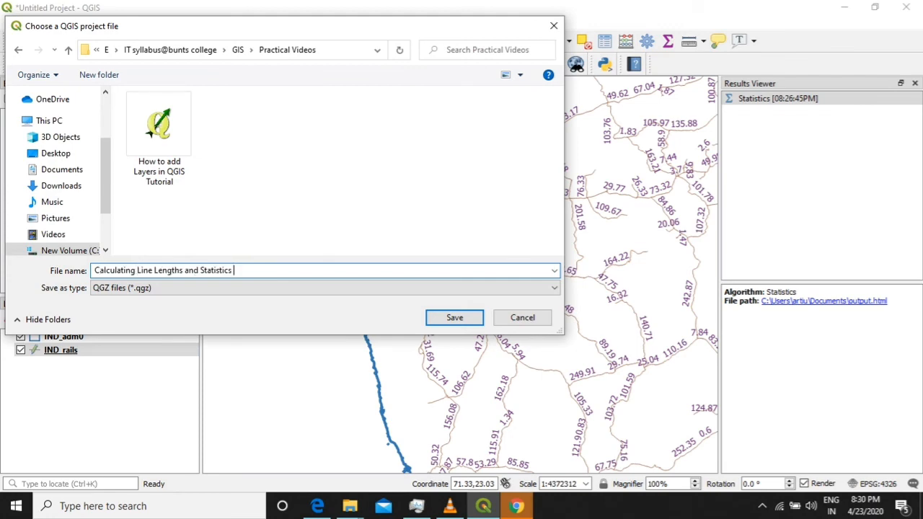
key("Return")
Switch to Chrome to review the Track_Len statistics in output.html and close the browser window.
left_click(517, 506)
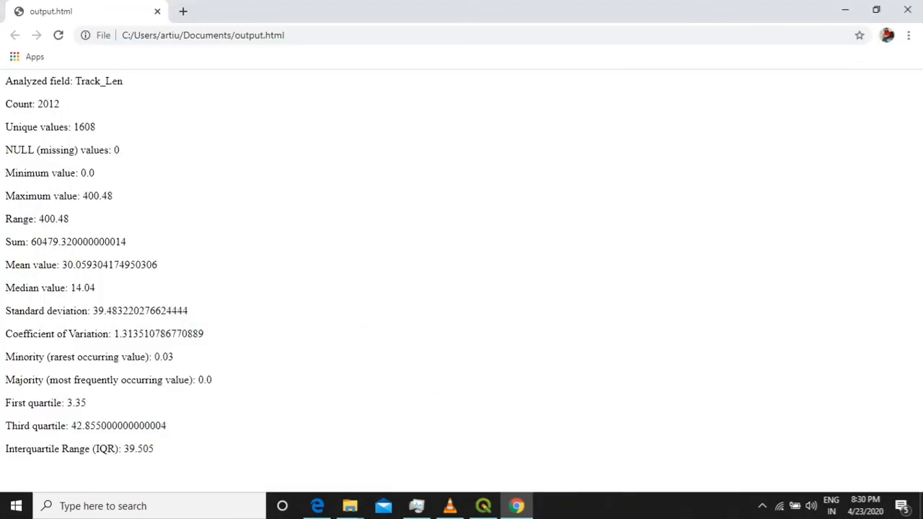
left_click(907, 9)
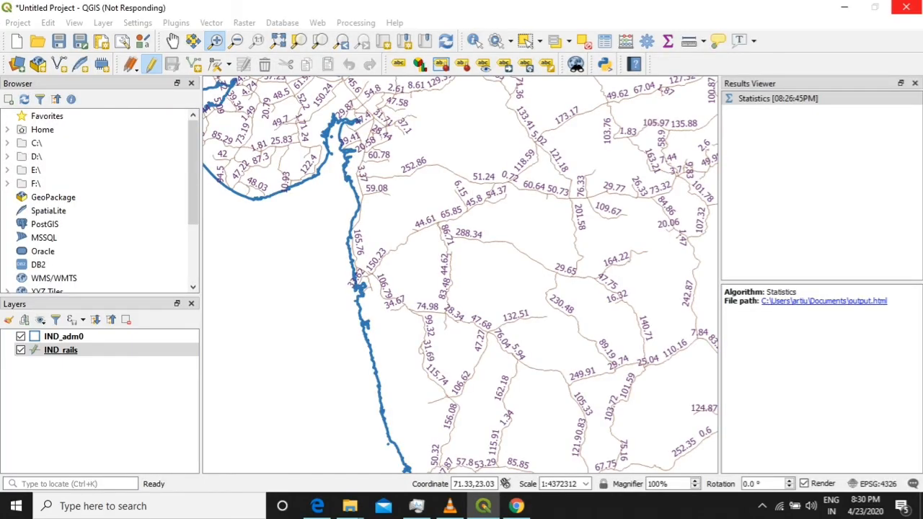